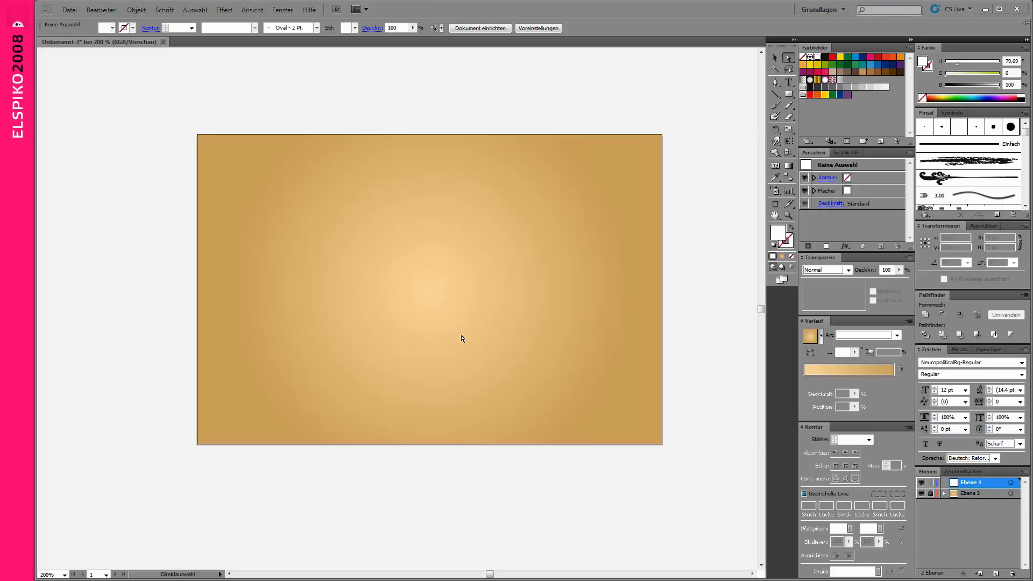
# - Draw a circle with the Ellipse tool in the middle of the golden background
pyautogui.click(789, 96)
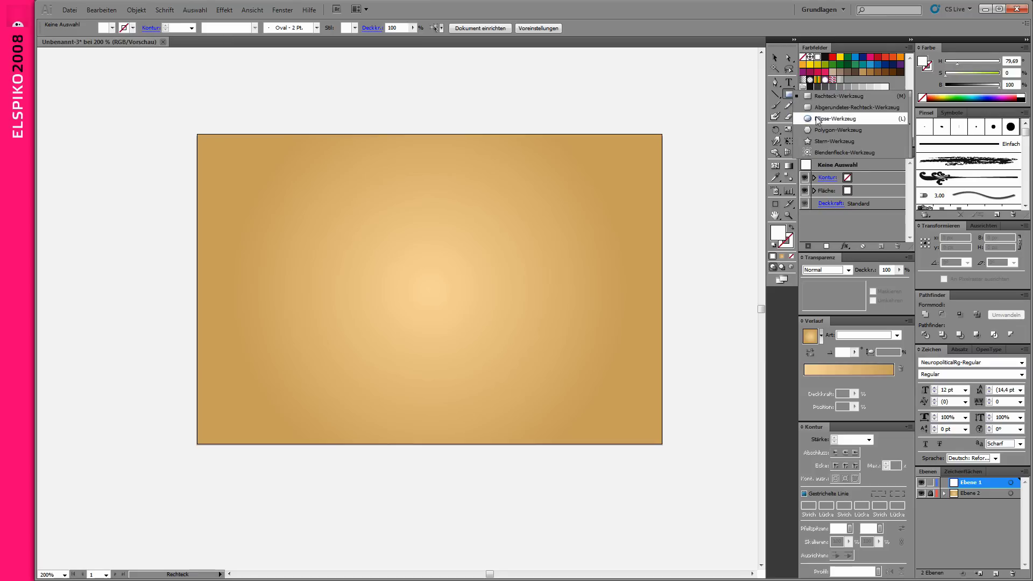
pyautogui.moveTo(789, 96); pyautogui.dragTo(806, 118)
pyautogui.moveTo(360, 226); pyautogui.dragTo(461, 310)
pyautogui.moveTo(342, 197); pyautogui.dragTo(498, 374)
# - Select the white circle and set its fill to None
pyautogui.hotkey('ctrl', 'shift', 'a')
pyautogui.hotkey('ctrl', '-')
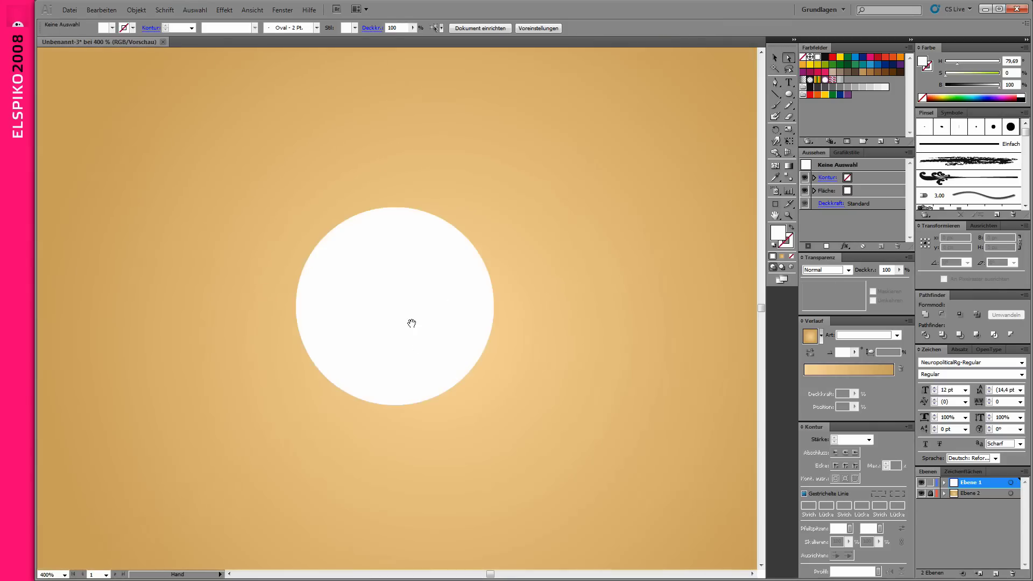
pyautogui.click(340, 295)
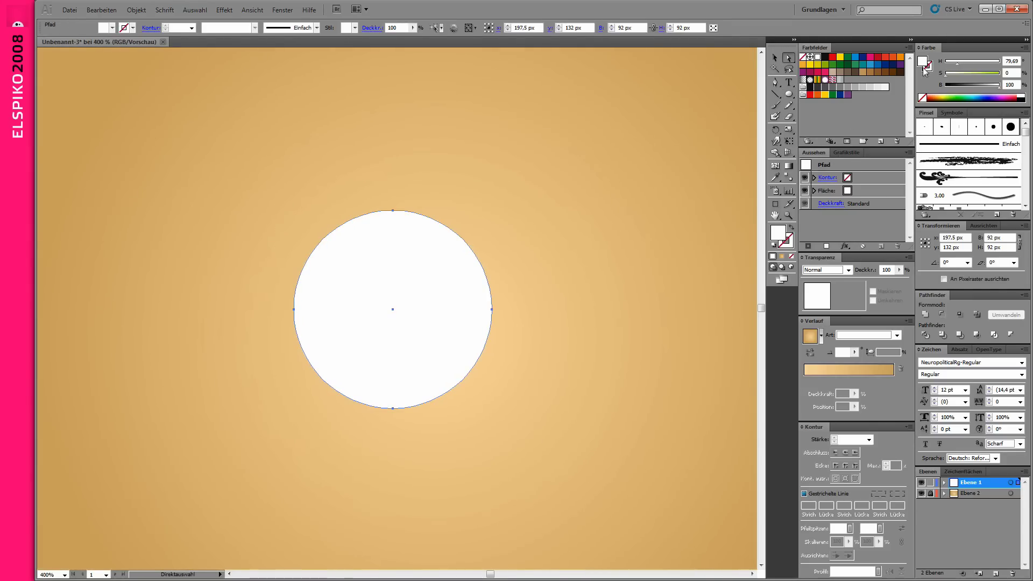
pyautogui.click(922, 99)
# - In Outline view, delete the circle's bottom anchor to leave a semicircle
pyautogui.hotkey('ctrl', 'y')
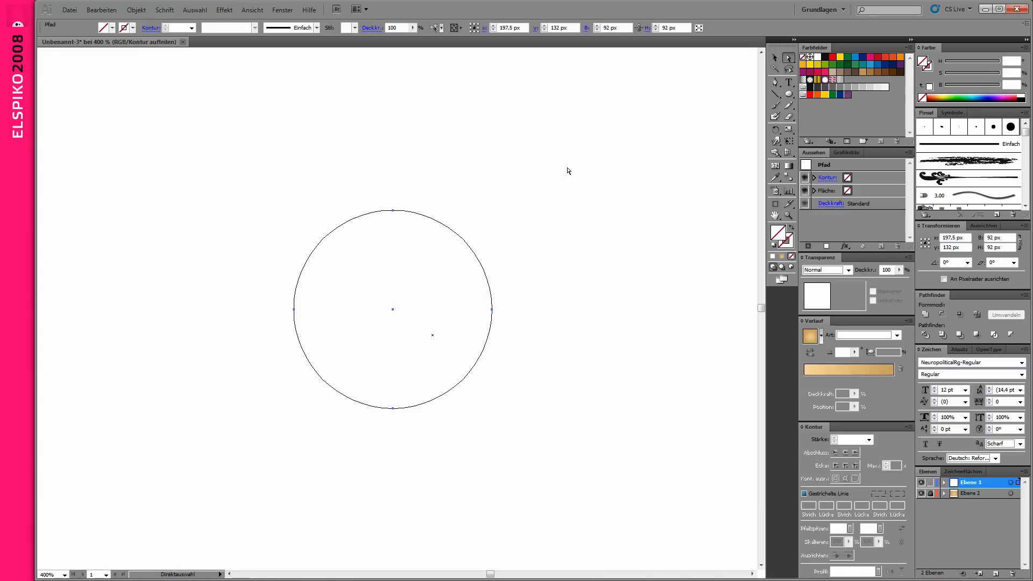
pyautogui.hotkey('ctrl', 'shift', 'a')
pyautogui.click(393, 409)
pyautogui.press('Delete')
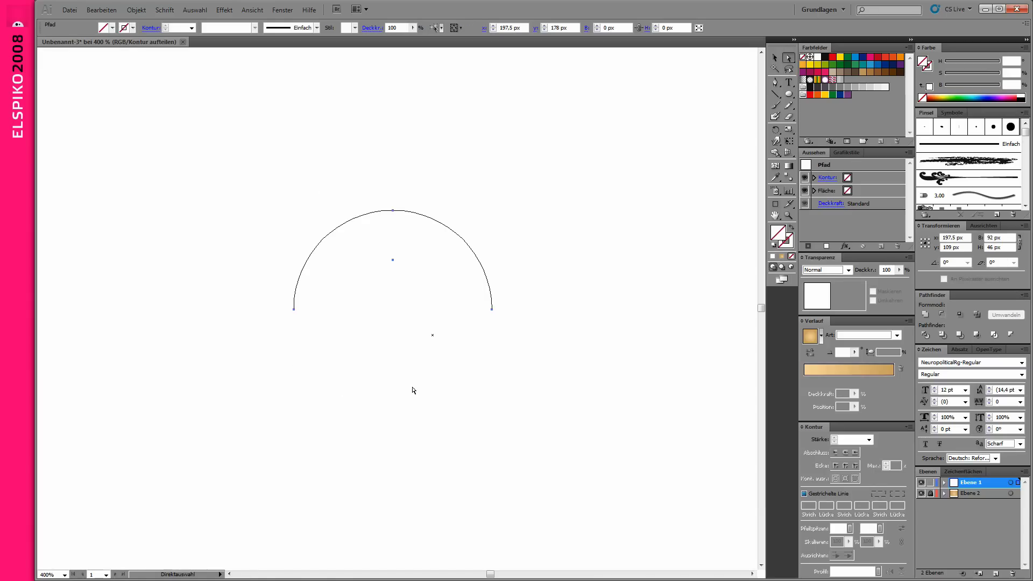
pyautogui.click(404, 363)
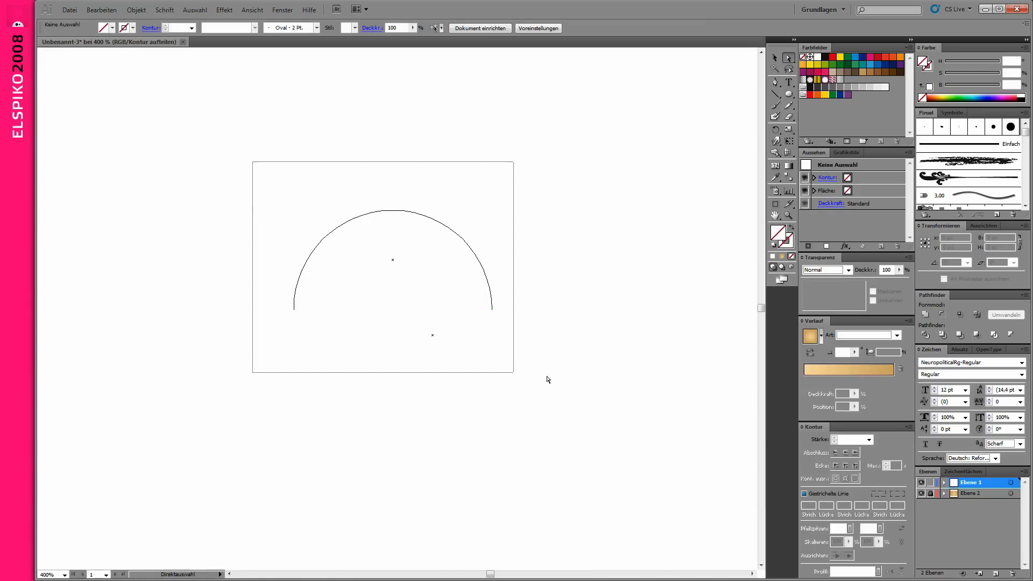
pyautogui.moveTo(285, 228); pyautogui.dragTo(528, 333)
# - Duplicate the semicircle to the right and scale the copy up to about 120 px
pyautogui.press('v')
pyautogui.moveTo(491, 285); pyautogui.dragTo(546, 289)
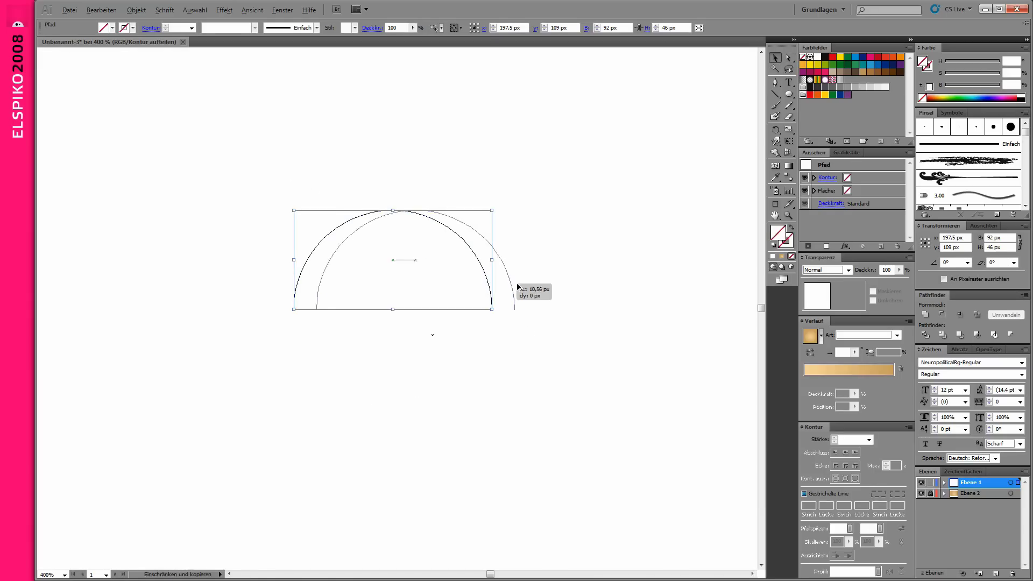
pyautogui.moveTo(352, 210); pyautogui.dragTo(274, 177)
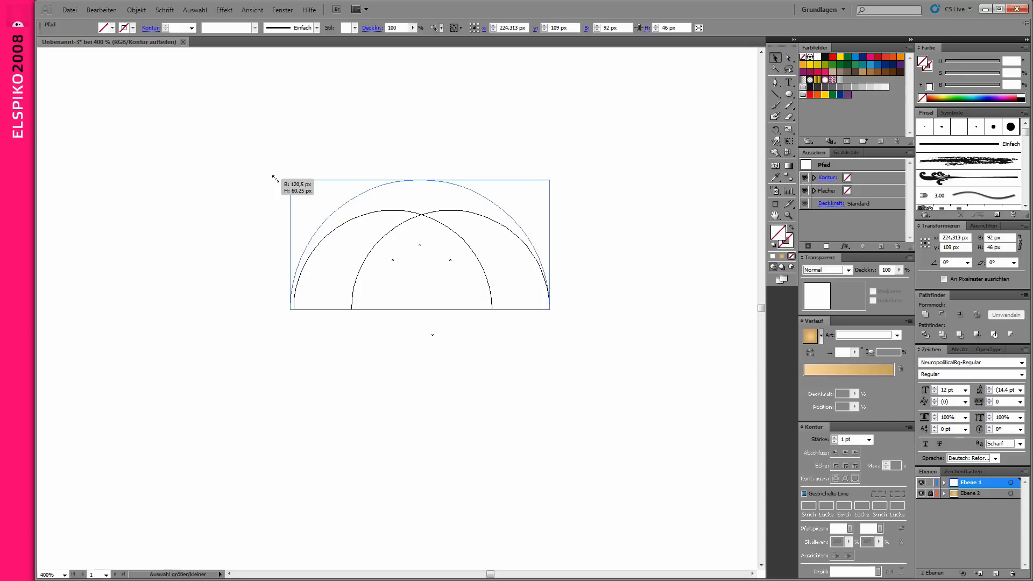
pyautogui.moveTo(277, 178); pyautogui.dragTo(276, 178)
pyautogui.moveTo(549, 181); pyautogui.dragTo(576, 167)
# - Join the two arcs' matching ends with Object > Path to close the arch shape
pyautogui.press('a')
pyautogui.click(538, 324)
pyautogui.moveTo(282, 299); pyautogui.dragTo(303, 329)
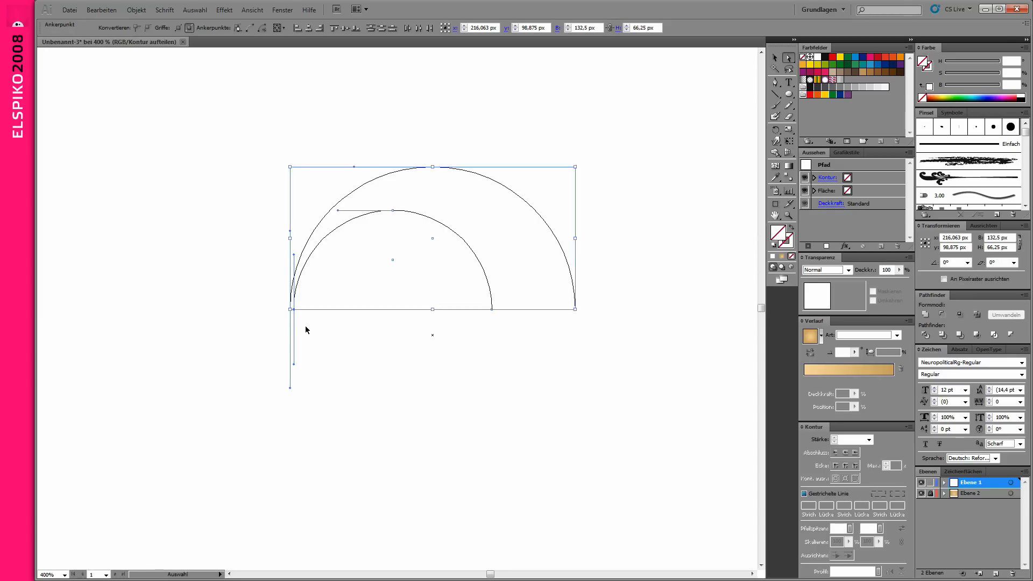
pyautogui.click(136, 9)
pyautogui.moveTo(214, 228)
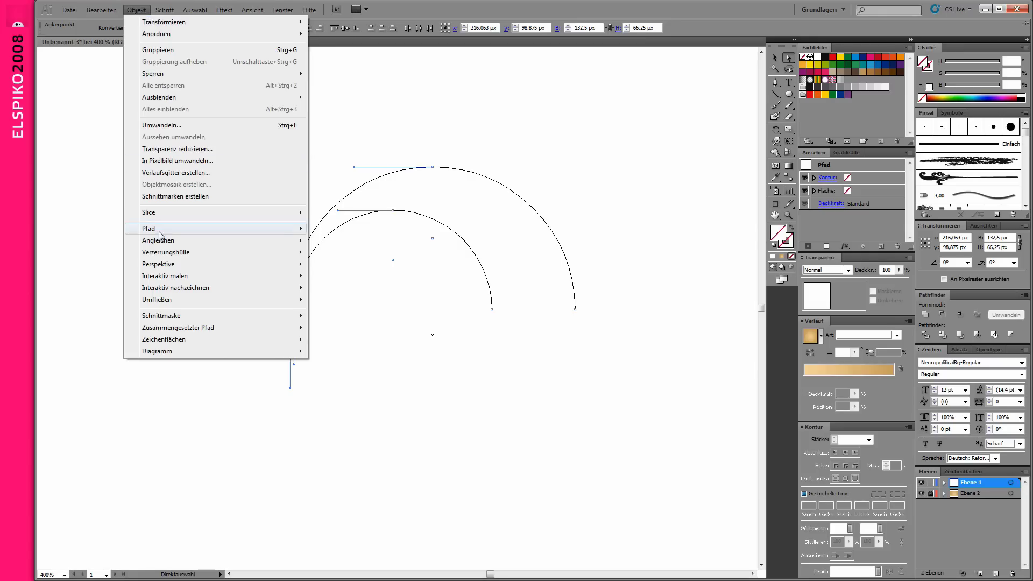
pyautogui.click(345, 256)
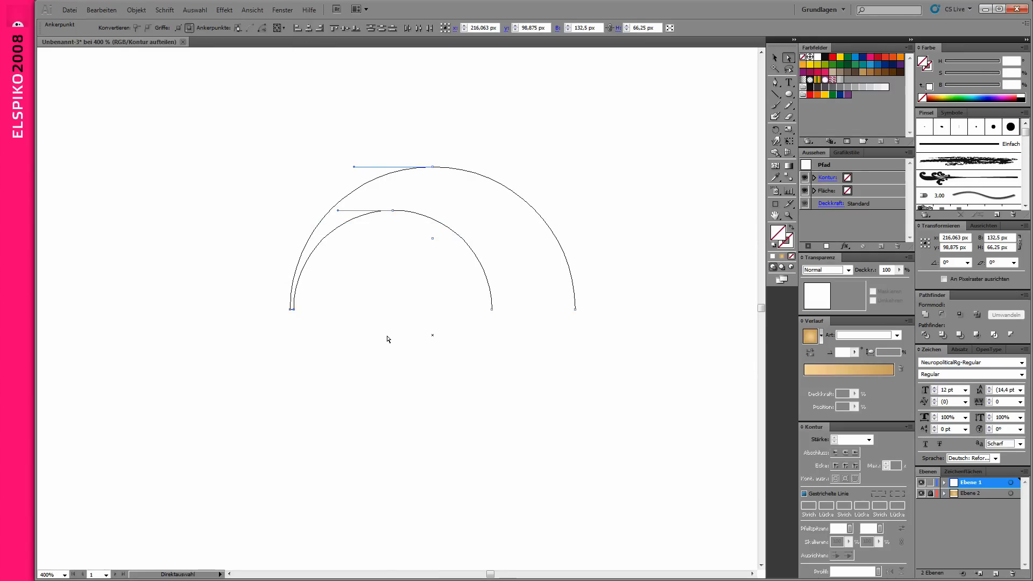
pyautogui.click(646, 280)
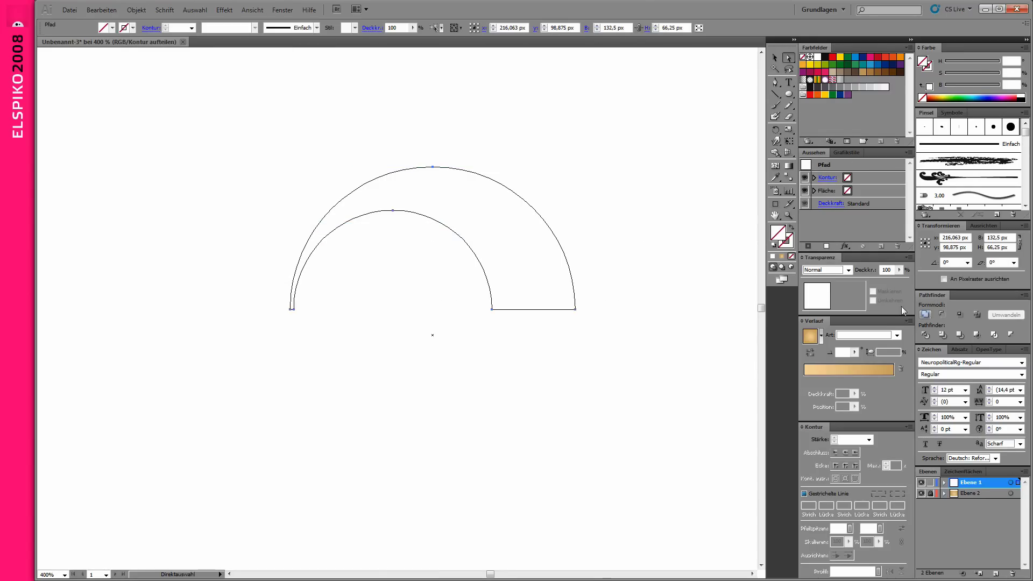
pyautogui.hotkey('ctrl', 'y')
pyautogui.moveTo(203, 126); pyautogui.dragTo(656, 425)
# - Fill the arch white and move it left and down
pyautogui.click(1021, 96)
pyautogui.click(552, 325)
pyautogui.moveTo(526, 258); pyautogui.dragTo(495, 301)
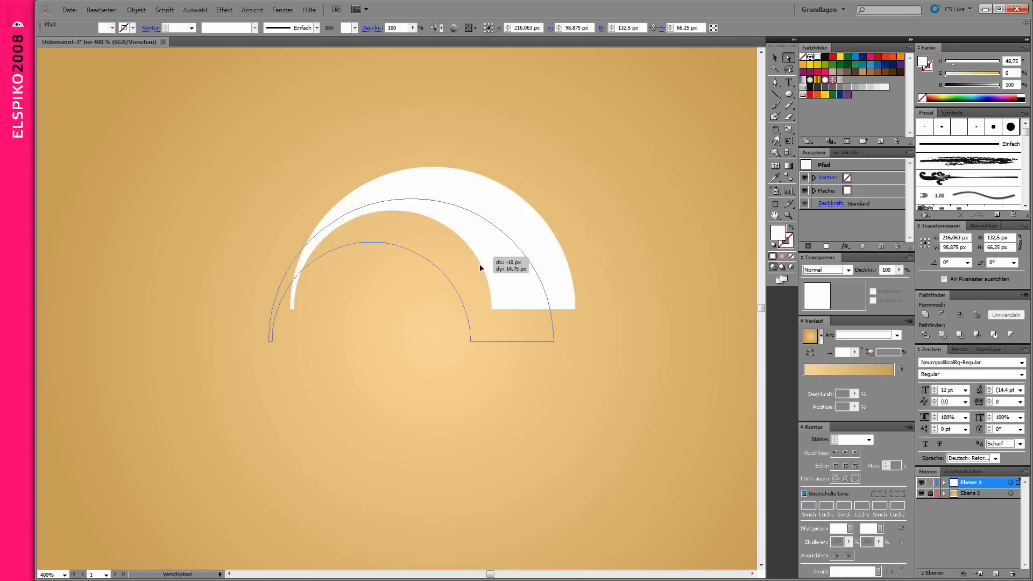
# - Draw a wide unfilled ellipse across the arch and raise its top anchor
pyautogui.press('l')
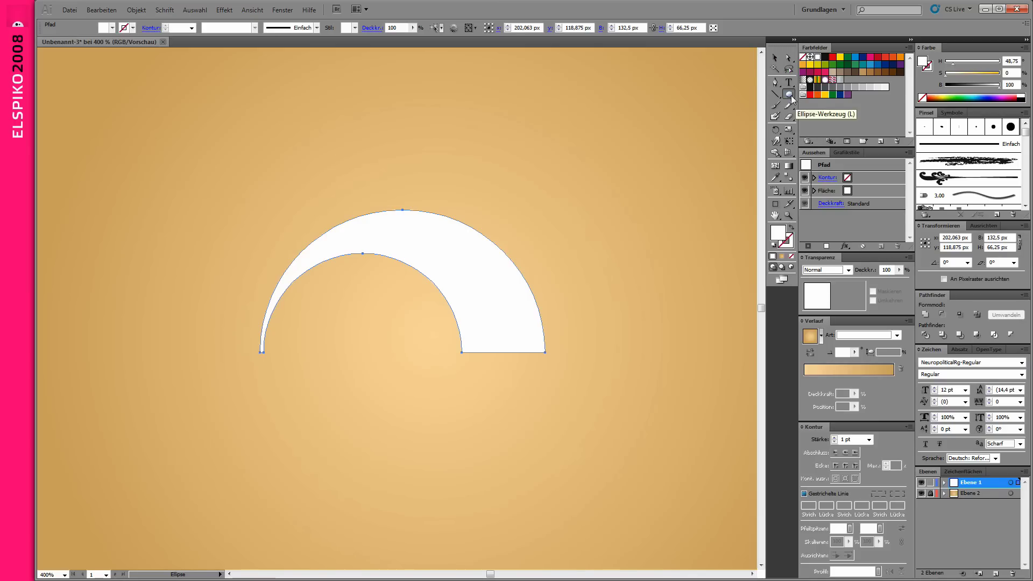
pyautogui.moveTo(393, 286)
pyautogui.mouseDown()
pyautogui.moveTo(521, 199)
pyautogui.moveTo(583, 216)
pyautogui.moveTo(573, 223)
pyautogui.mouseUp()
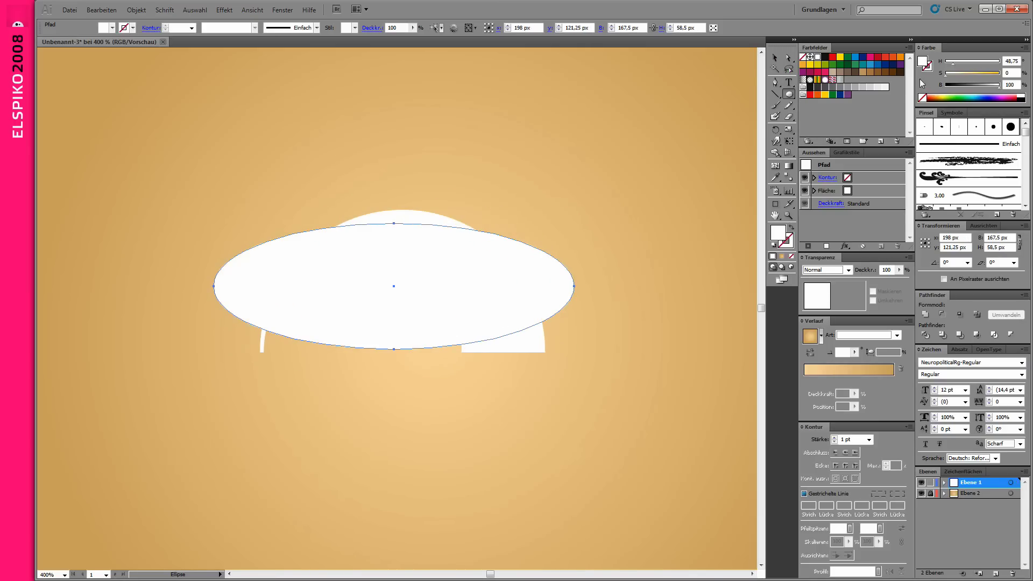
pyautogui.click(921, 98)
pyautogui.press('a')
pyautogui.click(393, 223)
pyautogui.moveTo(394, 223); pyautogui.dragTo(393, 180)
# - Divide the arch along the ellipse with Pathfinder and delete the leftover pieces, leaving a tapered blade
pyautogui.moveTo(166, 141); pyautogui.dragTo(663, 386)
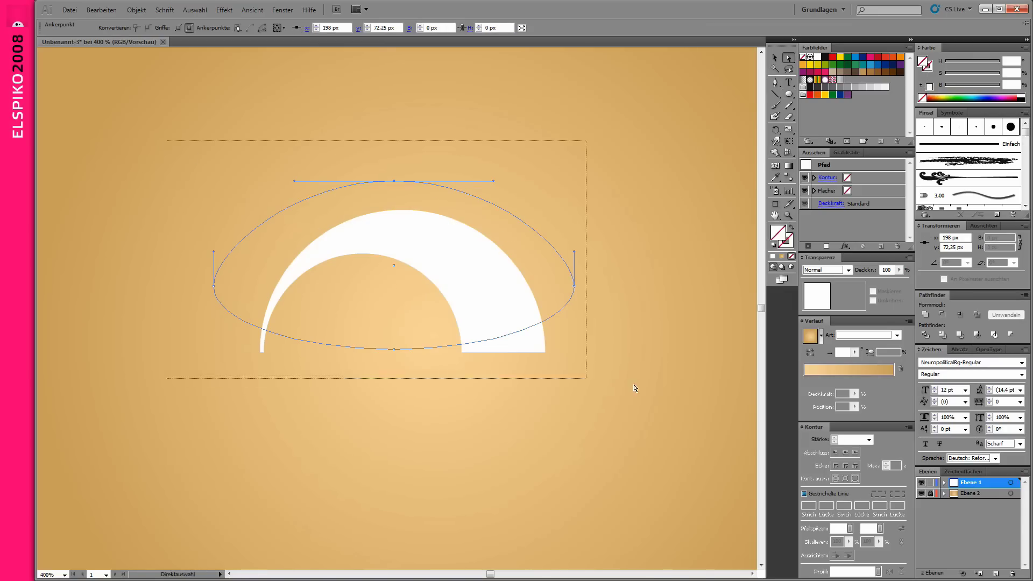
pyautogui.click(924, 336)
pyautogui.moveTo(594, 214); pyautogui.dragTo(567, 300)
pyautogui.click(346, 323)
pyautogui.press('Delete')
pyautogui.click(517, 344)
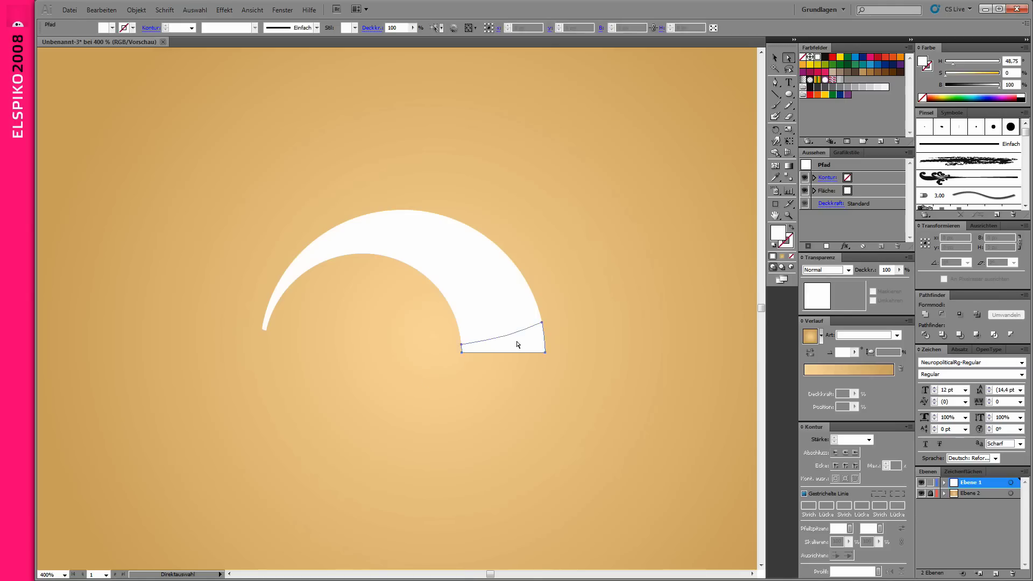
pyautogui.press('Delete')
pyautogui.click(491, 286)
pyautogui.click(574, 375)
pyautogui.hotkey('ctrl', 'y')
pyautogui.hotkey('ctrl', 'y')
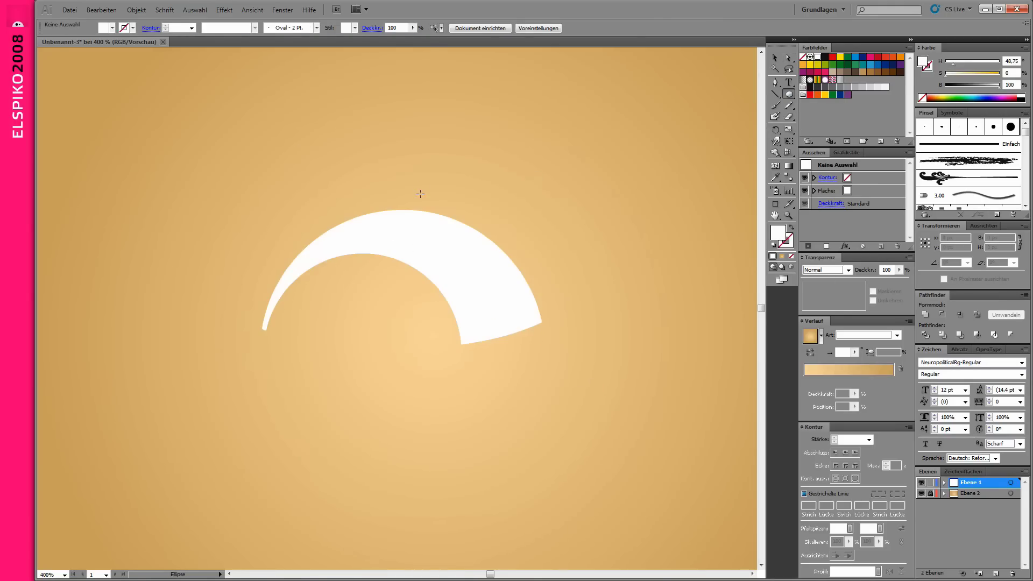
# - Add a small circle above the blade, group them, and scale the figure to about 91 px
pyautogui.moveTo(433, 178); pyautogui.dragTo(462, 151)
pyautogui.hotkey('shift', 'Up')
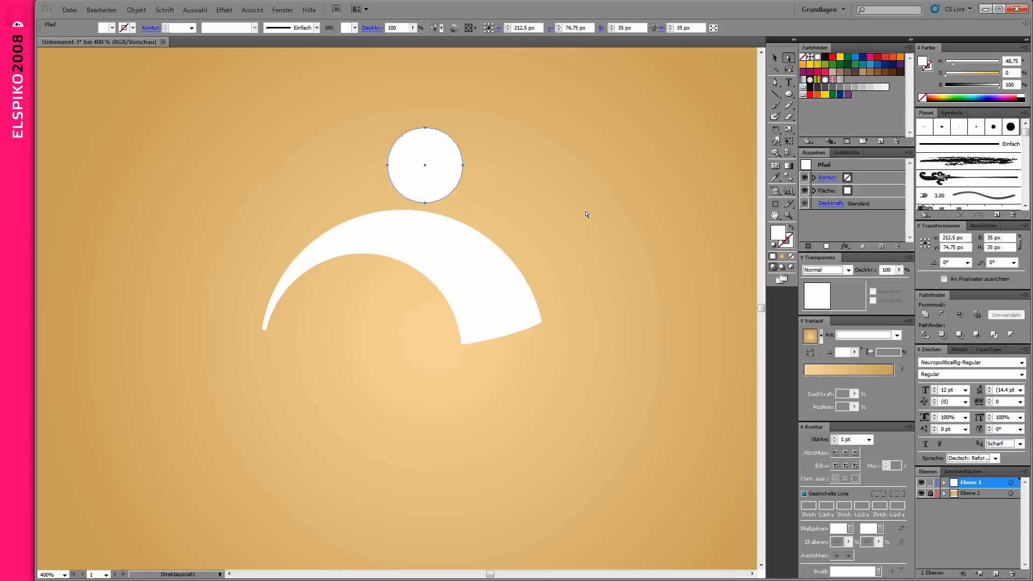
pyautogui.press('a')
pyautogui.click(586, 214)
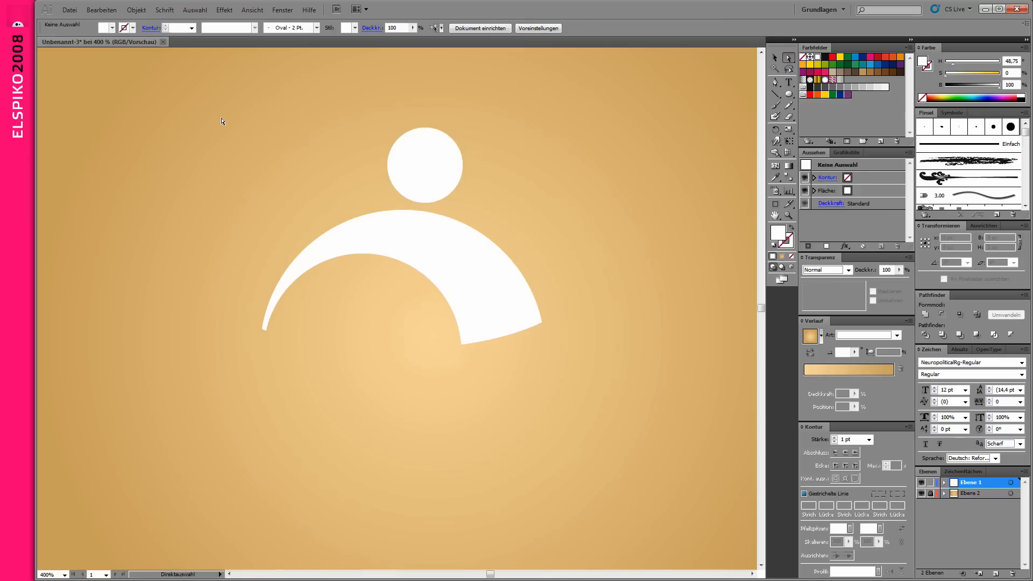
pyautogui.moveTo(207, 113); pyautogui.dragTo(550, 363)
pyautogui.hotkey('ctrl', 'g')
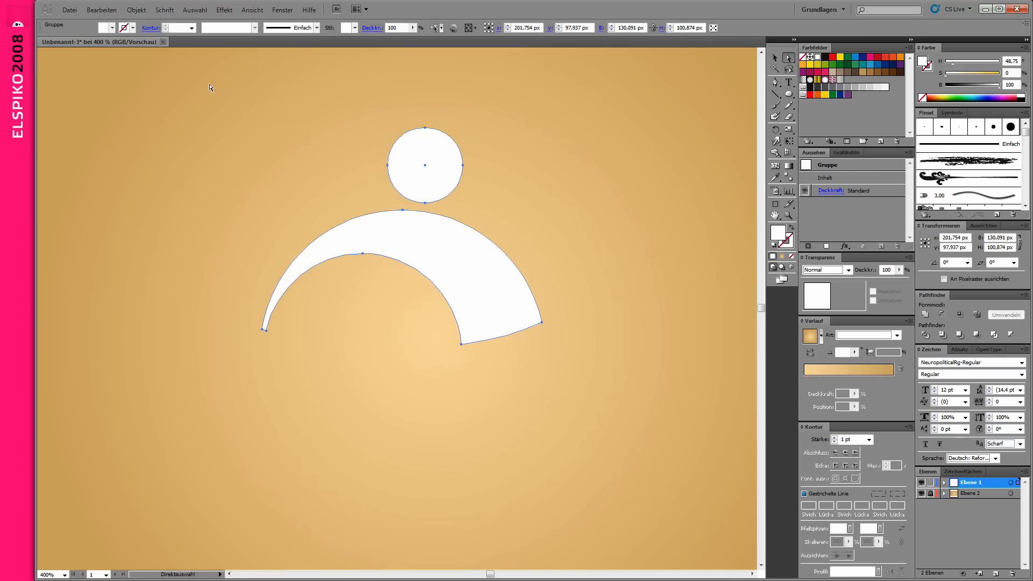
pyautogui.hotkey('ctrl', '-')
pyautogui.press('v')
pyautogui.moveTo(516, 172); pyautogui.dragTo(484, 195)
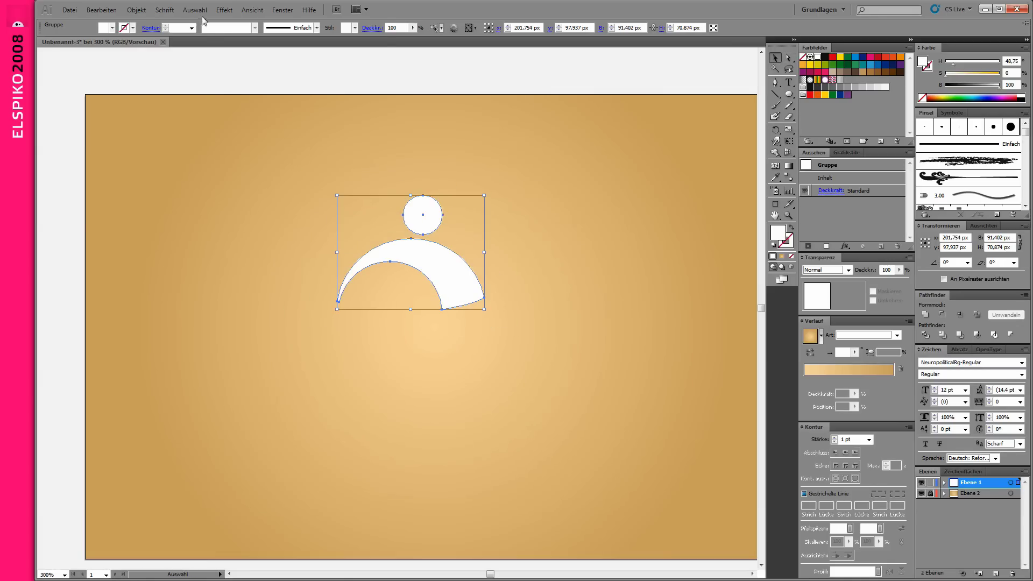
# - Open Effect > Distort & Transform > Transform with preview turned on
pyautogui.click(224, 10)
pyautogui.moveTo(285, 149)
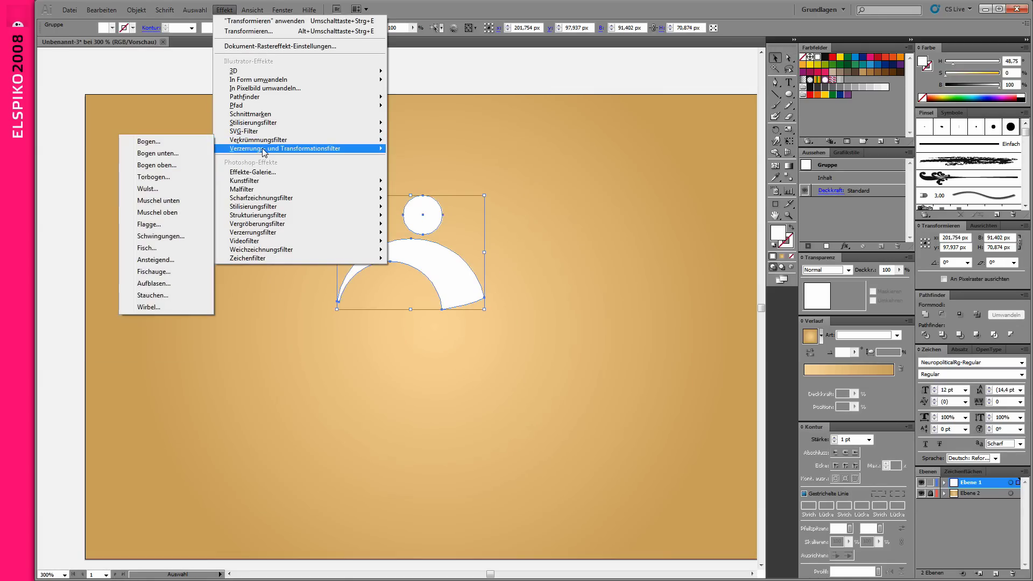
pyautogui.click(167, 175)
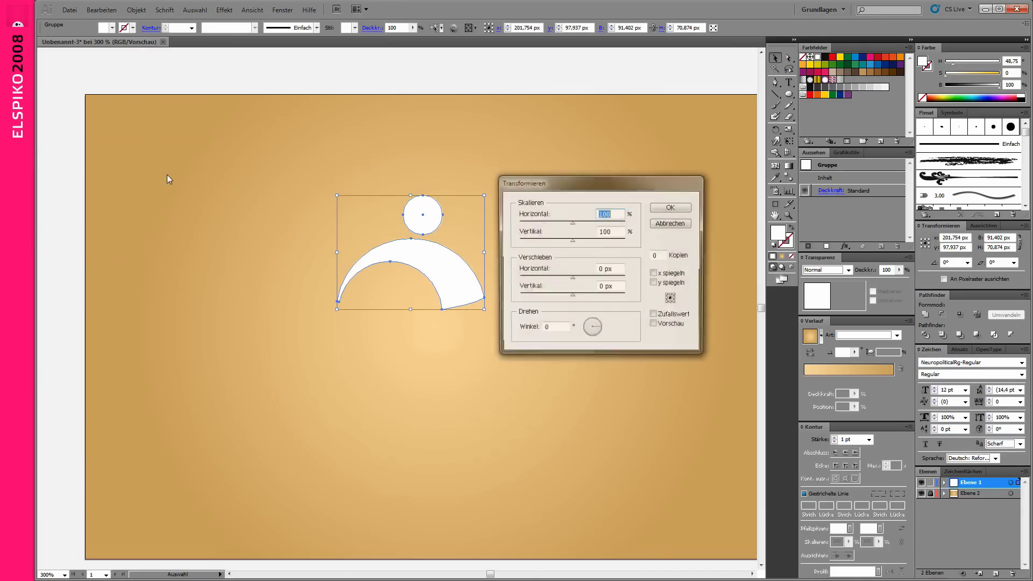
pyautogui.moveTo(562, 187); pyautogui.dragTo(580, 201)
pyautogui.click(673, 339)
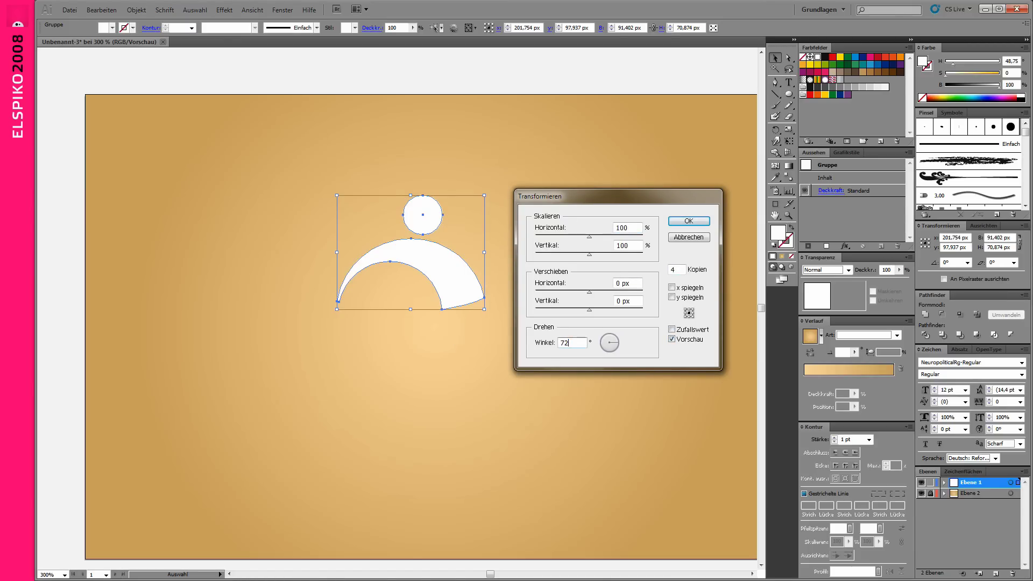
# - Apply 4 copies rotated 72°, moved -55 px horizontally and -1 px vertically
pyautogui.press('Tab')
pyautogui.click(633, 282)
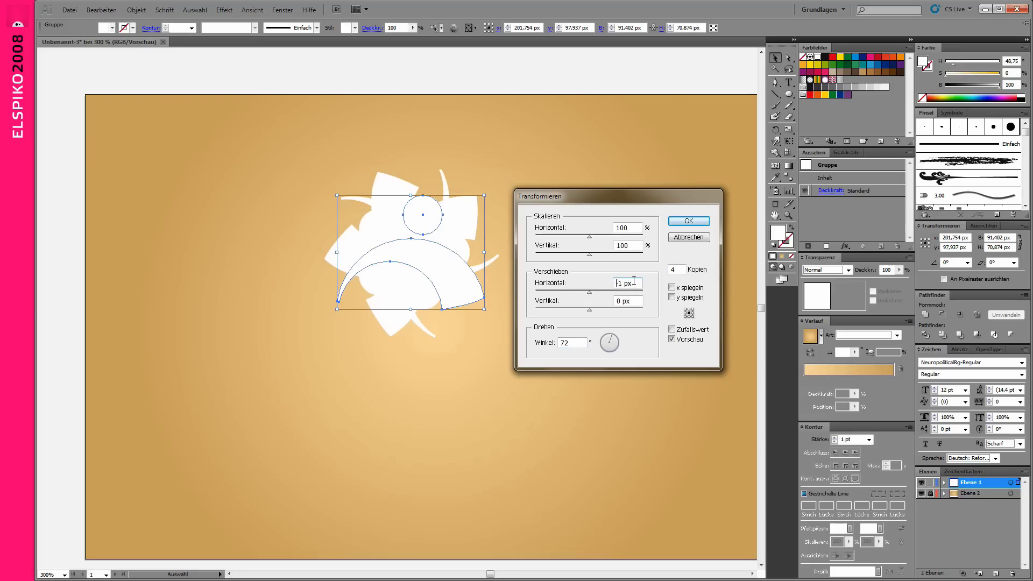
pyautogui.press('Down')
pyautogui.press('Down')
pyautogui.press('Down')
pyautogui.press('Down')
pyautogui.press('Down')
pyautogui.press('Down')
pyautogui.press('Down')
pyautogui.press('Down')
pyautogui.press('Down')
pyautogui.press('Down')
pyautogui.press('Down')
pyautogui.press('Down')
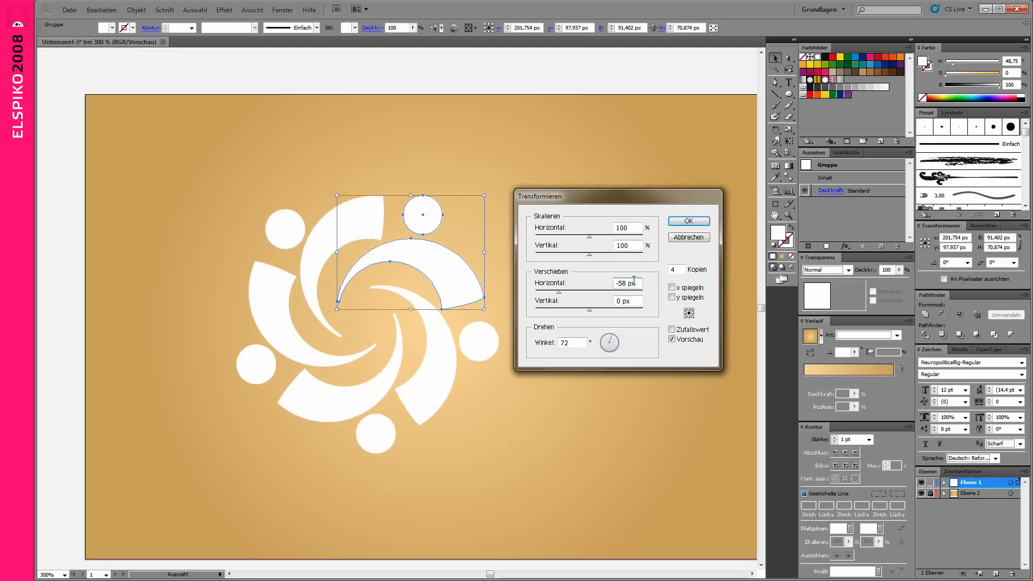
pyautogui.click(636, 302)
pyautogui.press('Up')
pyautogui.press('Up')
pyautogui.press('Up')
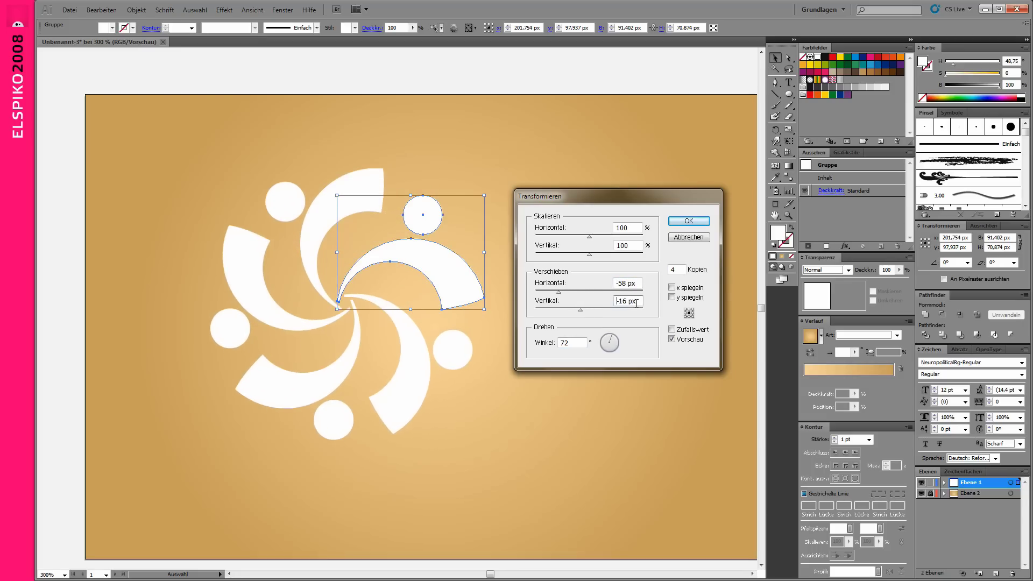
pyautogui.press('Up')
pyautogui.press('Up')
pyautogui.press('Down')
pyautogui.press('Down')
pyautogui.press('Down')
pyautogui.press('Down')
pyautogui.press('Down')
pyautogui.press('Down')
pyautogui.click(639, 283)
pyautogui.press('Up')
pyautogui.press('Up')
pyautogui.press('Up')
pyautogui.press('Up')
pyautogui.press('Up')
pyautogui.press('Up')
pyautogui.press('Up')
pyautogui.press('Up')
pyautogui.press('Up')
pyautogui.press('Down')
pyautogui.press('Down')
pyautogui.press('Down')
pyautogui.press('Down')
pyautogui.press('Down')
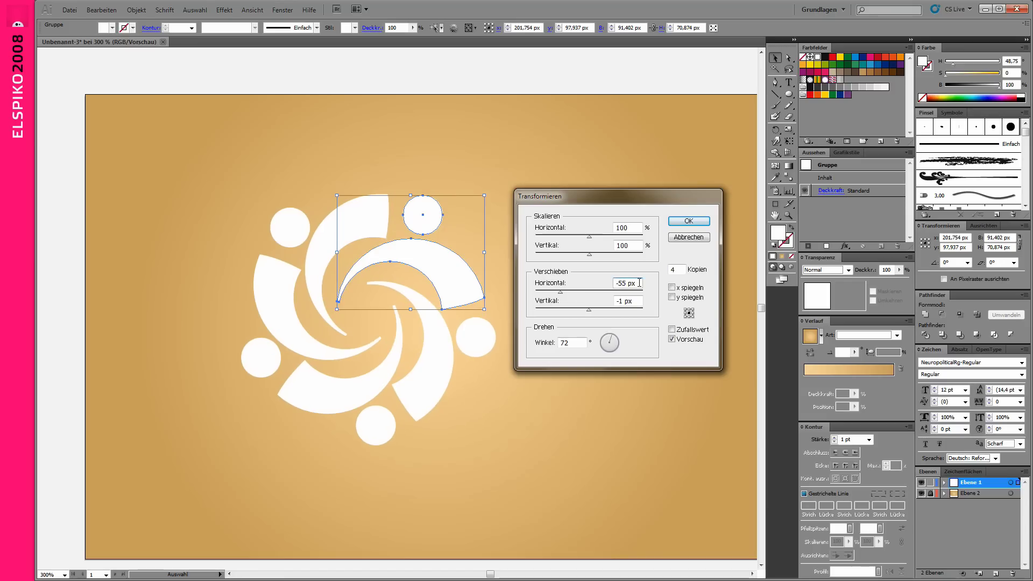
pyautogui.click(688, 220)
# - Expand the Transform effect into real shapes with Object > Expand Appearance
pyautogui.click(158, 14)
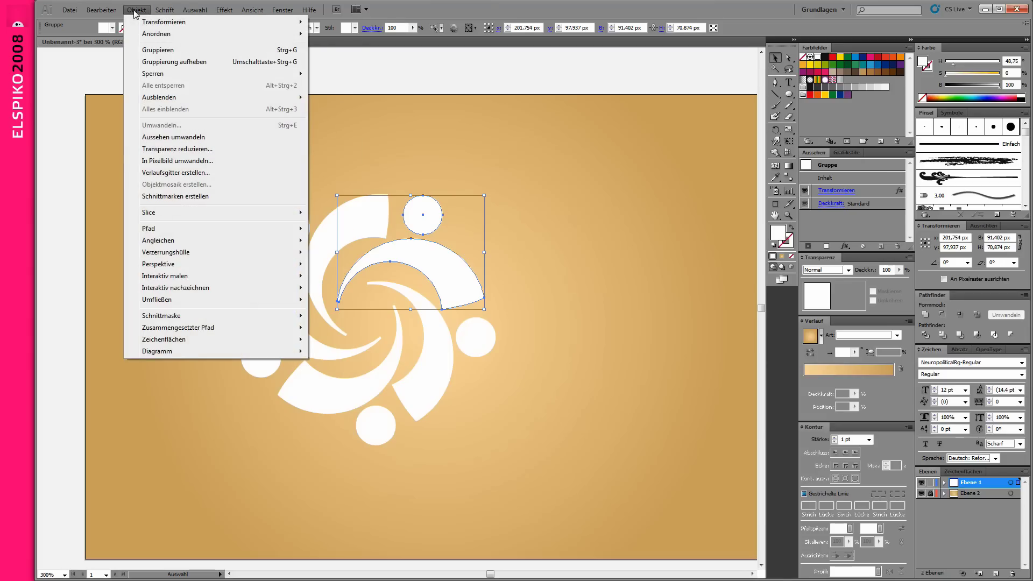
pyautogui.click(265, 138)
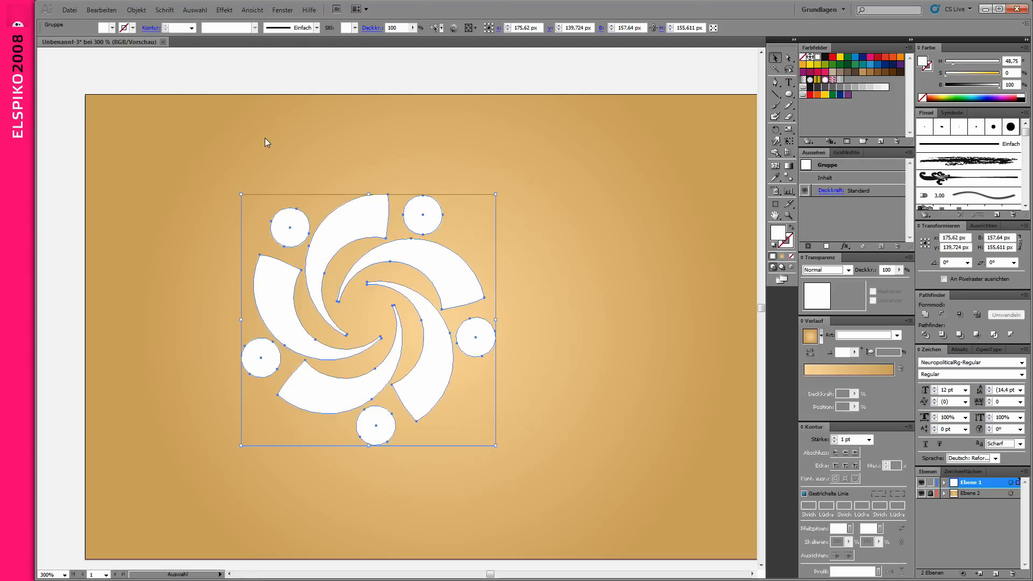
pyautogui.moveTo(204, 157); pyautogui.dragTo(529, 472)
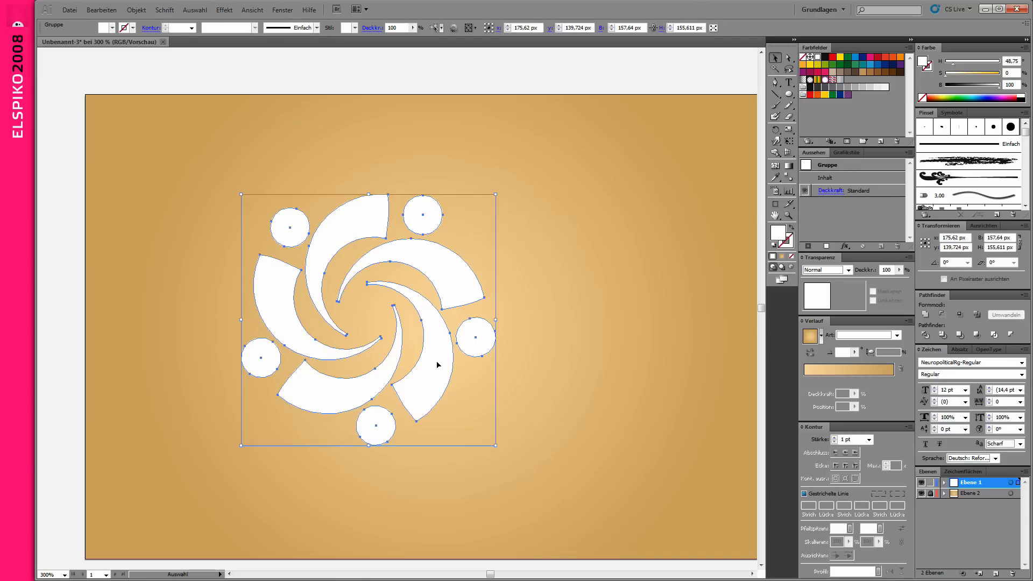
pyautogui.click(557, 362)
pyautogui.press('z')
pyautogui.moveTo(300, 158); pyautogui.dragTo(624, 505)
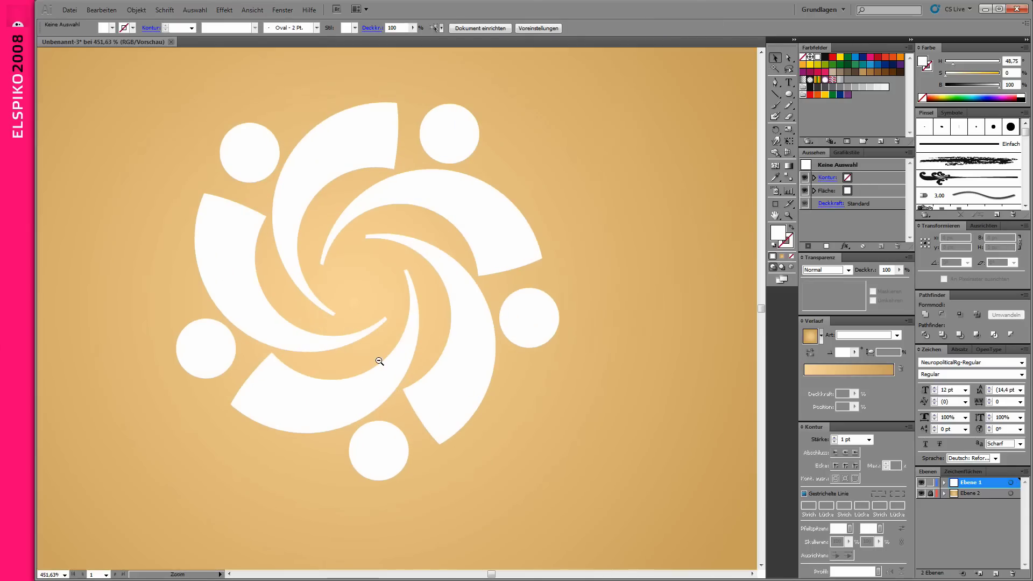
pyautogui.hotkey('ctrl', '-')
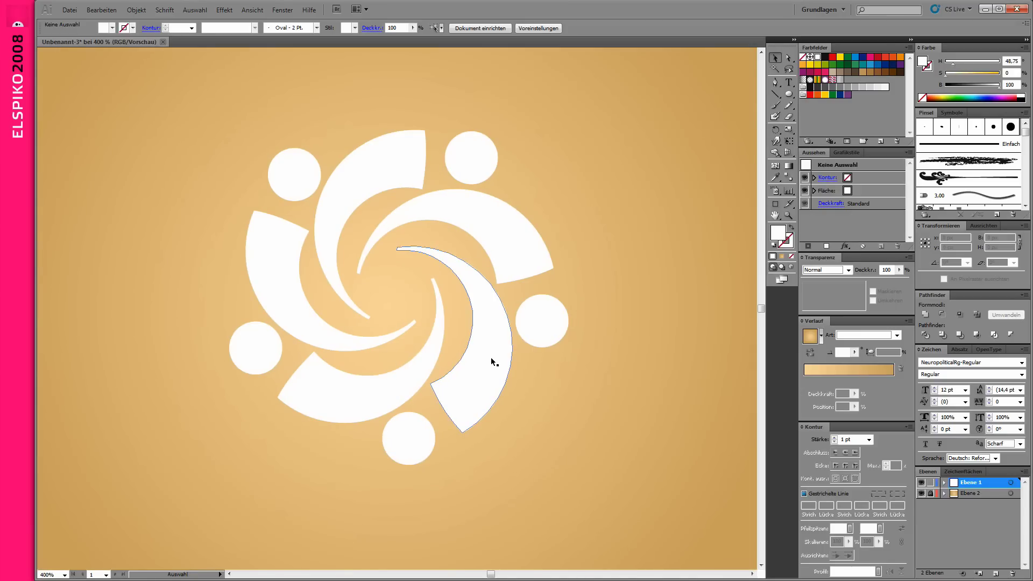
# - Distort the swirl group with Free Transform, pulling its top-right corner inward for a tilted look
pyautogui.click(493, 250)
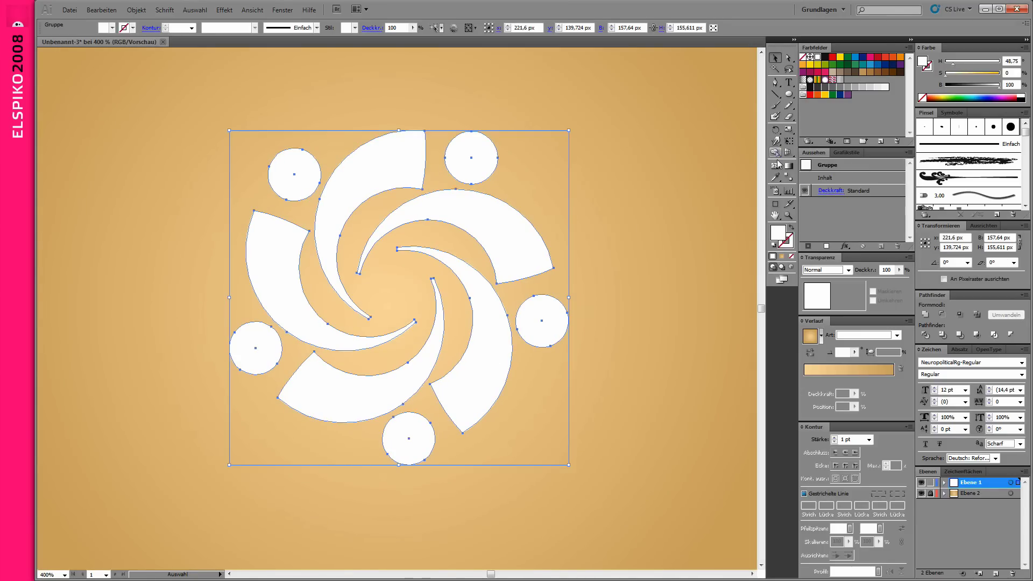
pyautogui.click(789, 144)
pyautogui.moveTo(570, 128); pyautogui.dragTo(507, 192)
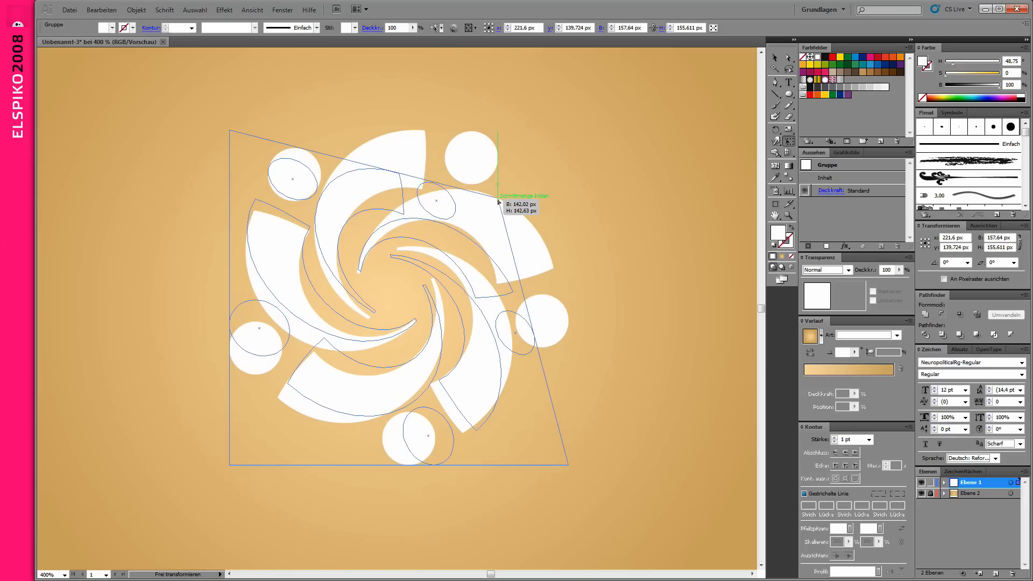
pyautogui.moveTo(507, 192); pyautogui.dragTo(498, 200)
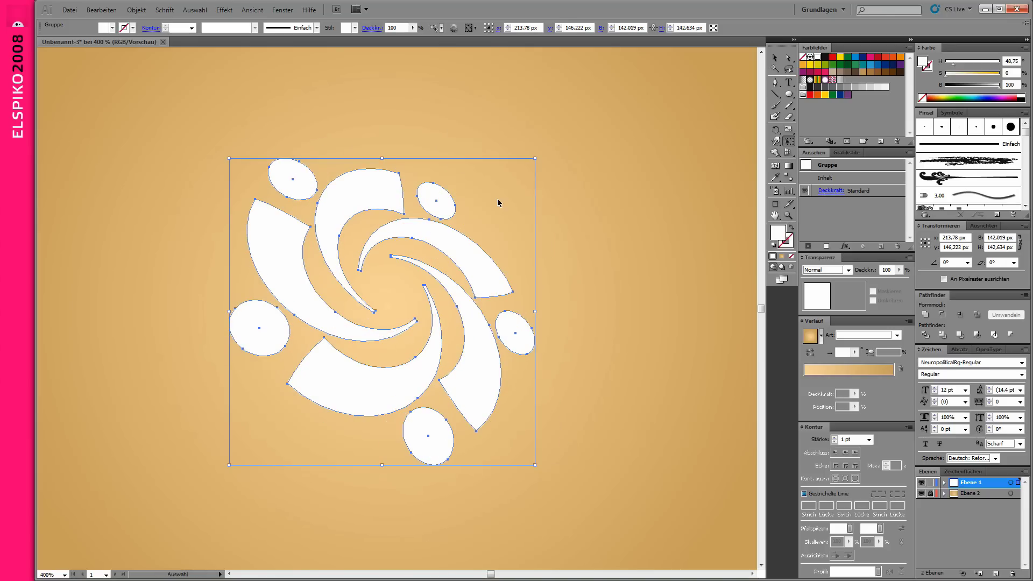
pyautogui.click(788, 59)
pyautogui.hotkey('ctrl', '-')
pyautogui.click(365, 268)
pyautogui.press('v')
pyautogui.click(401, 218)
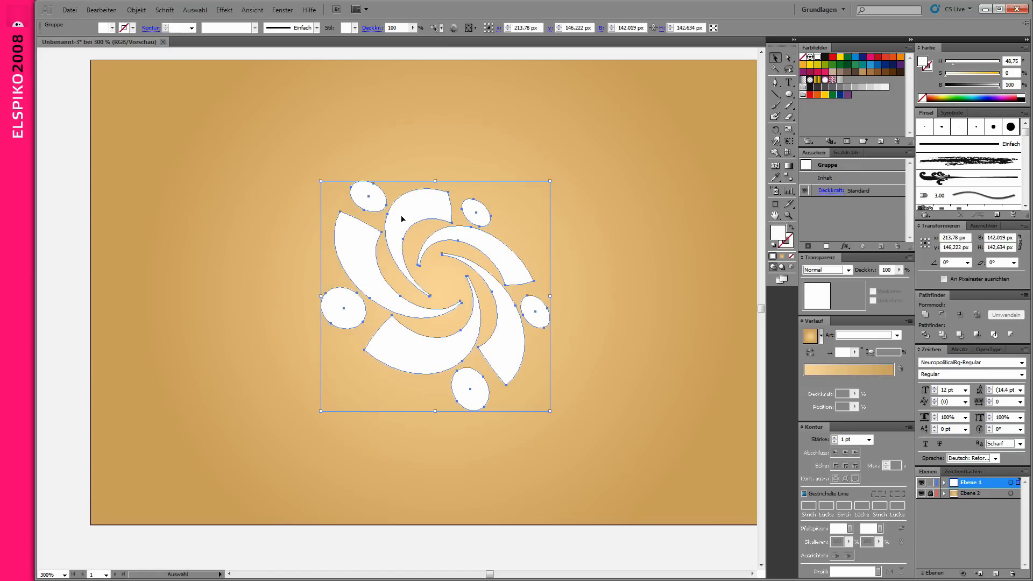
pyautogui.click(402, 218)
# - Duplicate the swirl, make the copy black at 37% opacity, and move it under the logo
pyautogui.moveTo(349, 322); pyautogui.dragTo(117, 339)
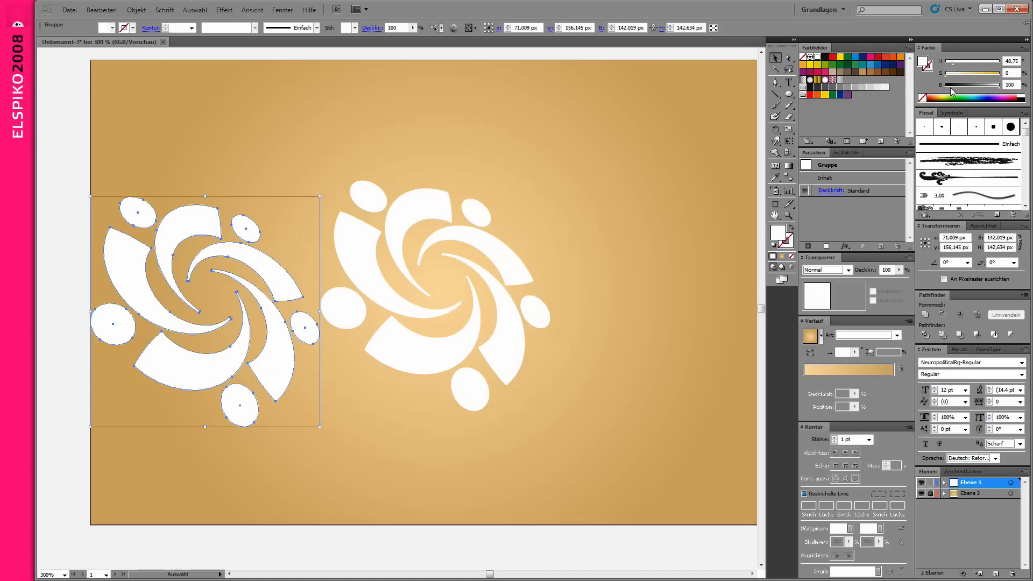
pyautogui.click(986, 89)
pyautogui.moveTo(978, 95); pyautogui.dragTo(873, 170)
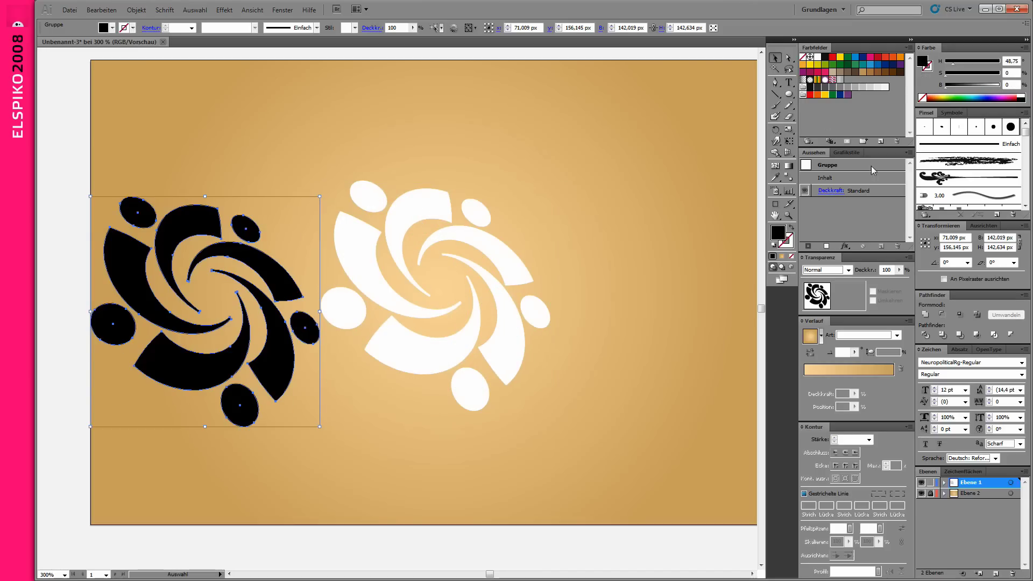
pyautogui.moveTo(902, 272); pyautogui.dragTo(862, 284)
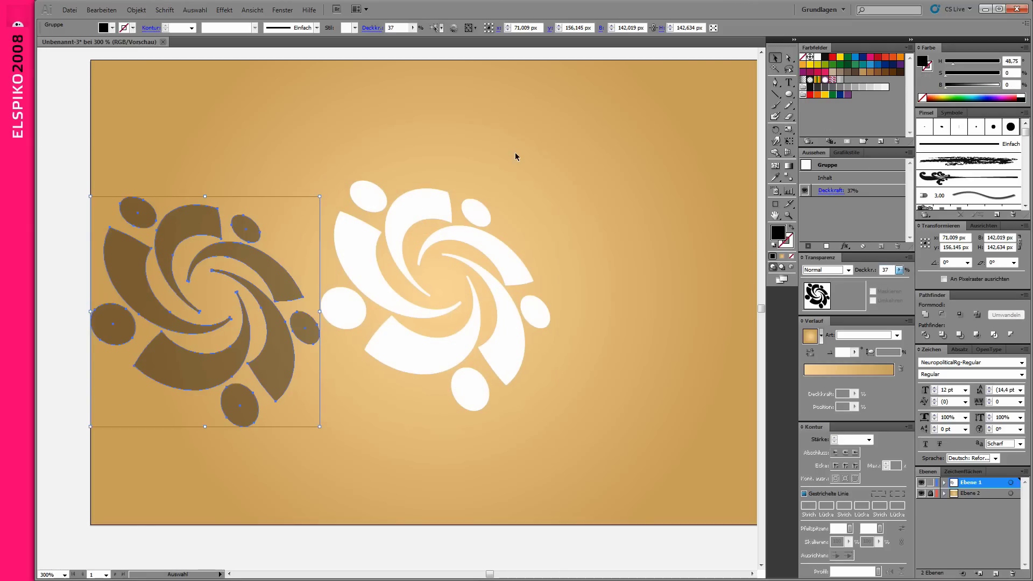
pyautogui.moveTo(192, 378); pyautogui.dragTo(423, 364)
# - Stretch the shadow's bottom-left corner outward with Free Transform to about 148 × 146 px
pyautogui.click(580, 366)
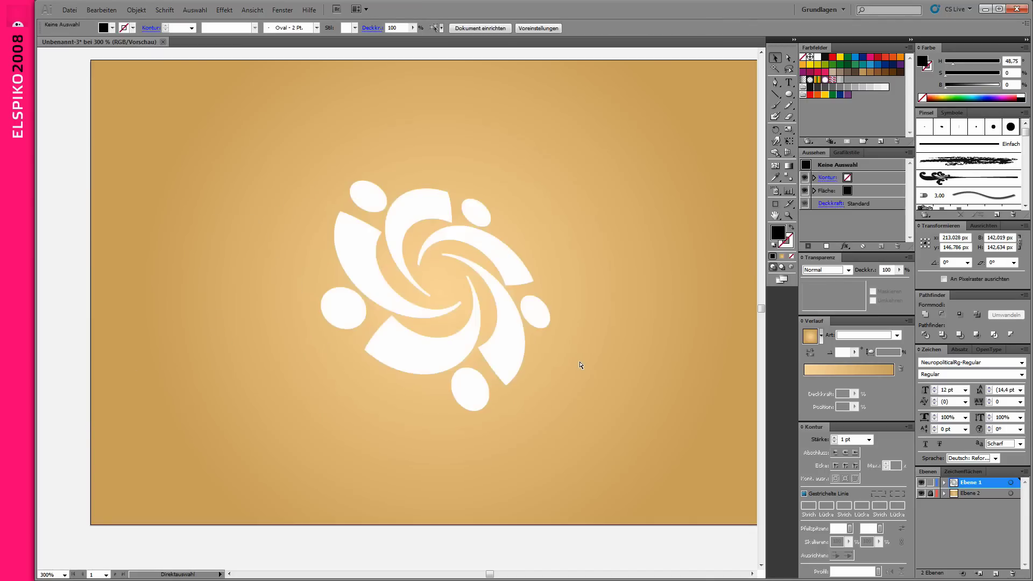
pyautogui.press('z')
pyautogui.moveTo(578, 452)
pyautogui.mouseDown()
pyautogui.moveTo(194, 96)
pyautogui.moveTo(606, 362)
pyautogui.mouseUp()
pyautogui.press('v')
pyautogui.click(445, 450)
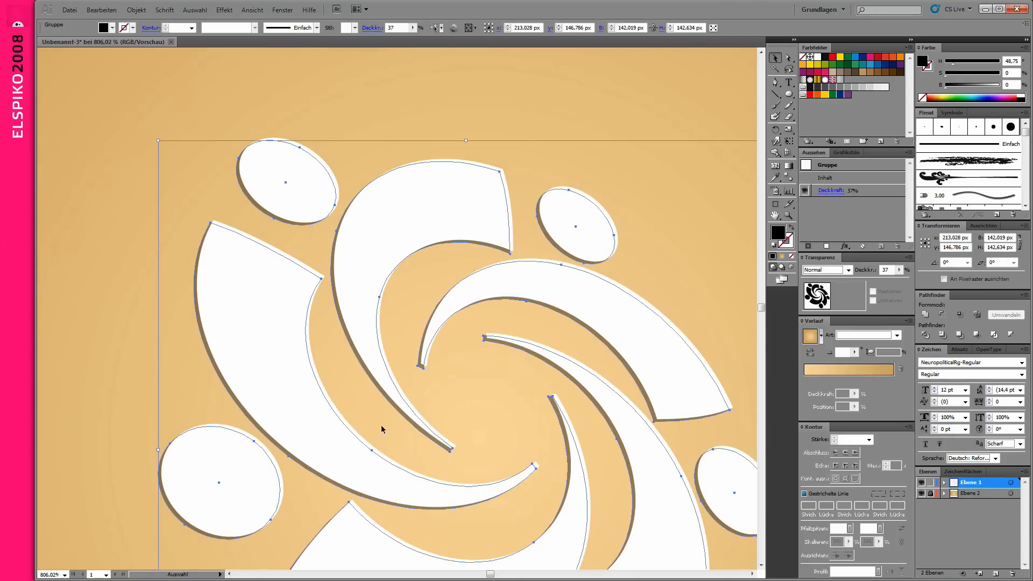
pyautogui.hotkey('ctrl', '-')
pyautogui.hotkey('ctrl', '-')
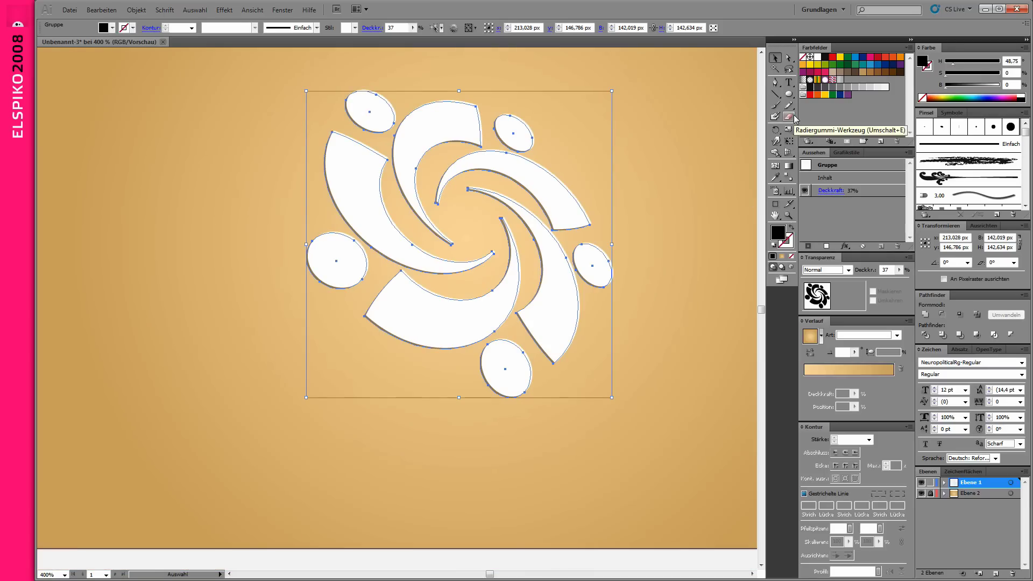
pyautogui.click(788, 141)
pyautogui.moveTo(306, 399); pyautogui.dragTo(280, 425)
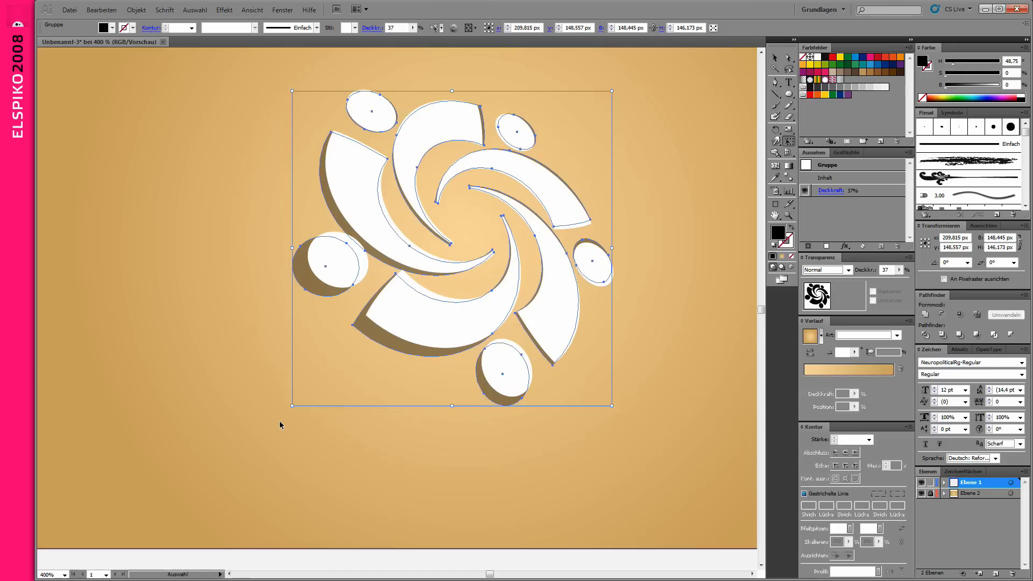
pyautogui.hotkey('ctrl', 'shift', 'a')
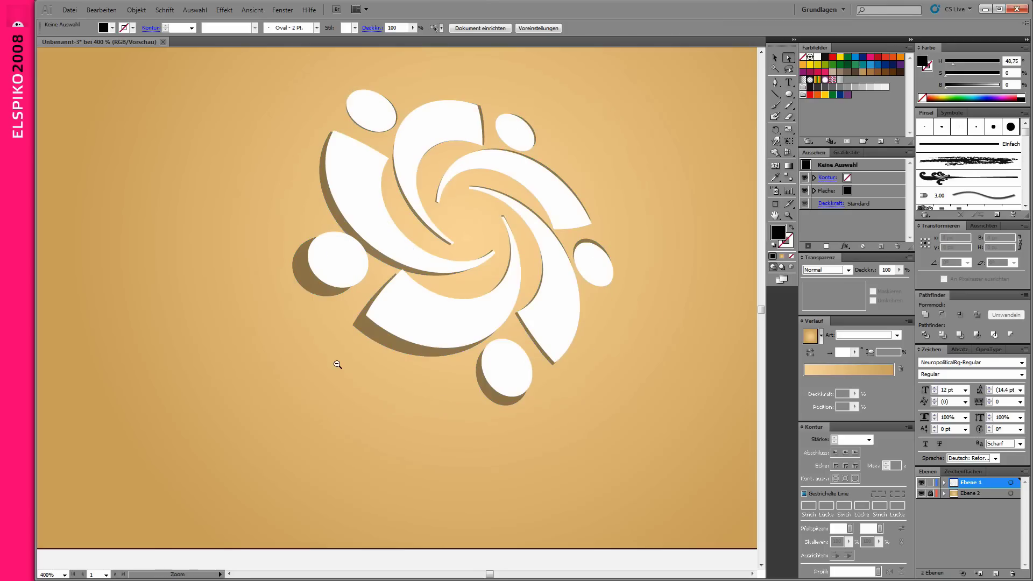
pyautogui.keyDown('ctrl'); pyautogui.keyDown('alt'); pyautogui.click(337, 362); pyautogui.keyUp('alt'); pyautogui.keyUp('ctrl')
pyautogui.keyDown('alt'); pyautogui.click(665, 374); pyautogui.keyUp('alt')
# - Nudge the whole shadow group so it lines up behind the top-right ellipse
pyautogui.moveTo(401, 314); pyautogui.dragTo(598, 486)
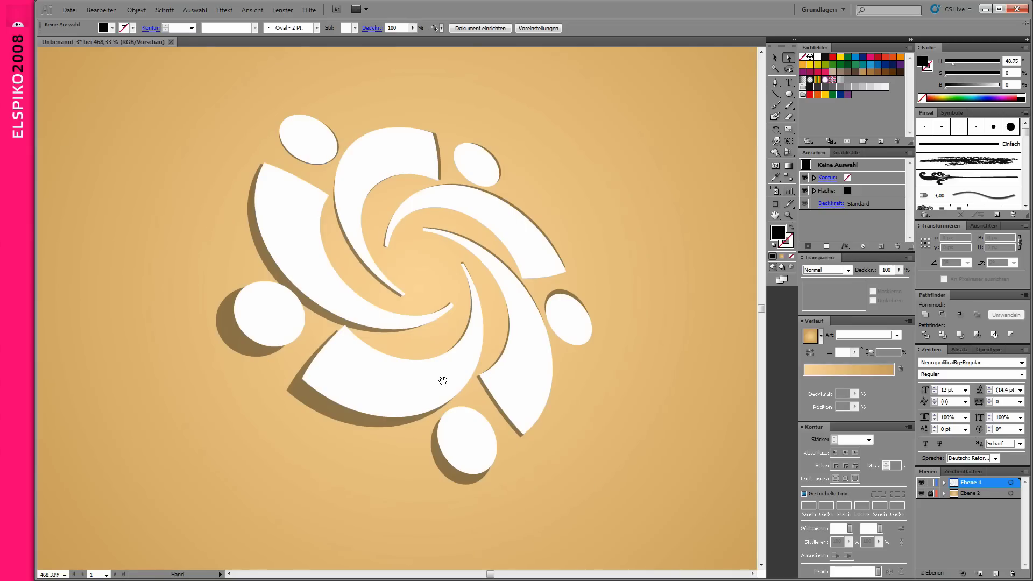
pyautogui.moveTo(183, 103); pyautogui.dragTo(613, 514)
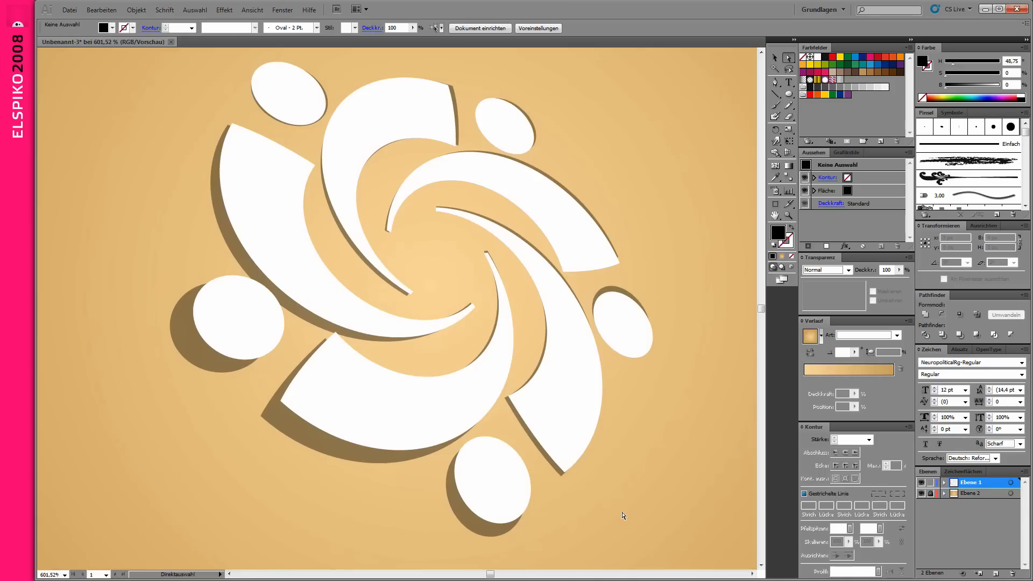
pyautogui.press('v')
pyautogui.click(323, 462)
pyautogui.moveTo(433, 66)
pyautogui.mouseDown()
pyautogui.moveTo(556, 196)
pyautogui.moveTo(540, 213)
pyautogui.mouseUp()
pyautogui.keyDown('alt'); pyautogui.click(299, 334); pyautogui.keyUp('alt')
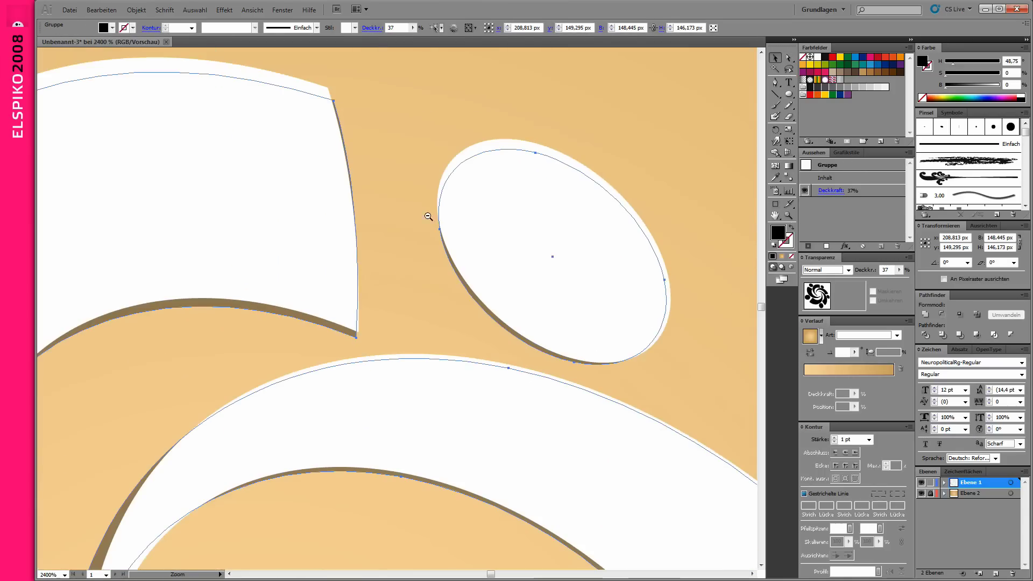
pyautogui.moveTo(428, 215); pyautogui.dragTo(485, 341)
pyautogui.hotkey('ctrl', '-')
pyautogui.moveTo(570, 447); pyautogui.dragTo(560, 457)
pyautogui.hotkey('ctrl', '-')
pyautogui.hotkey('ctrl', '-')
pyautogui.hotkey('ctrl', '-')
pyautogui.hotkey('ctrl', '-')
pyautogui.hotkey('ctrl', '-')
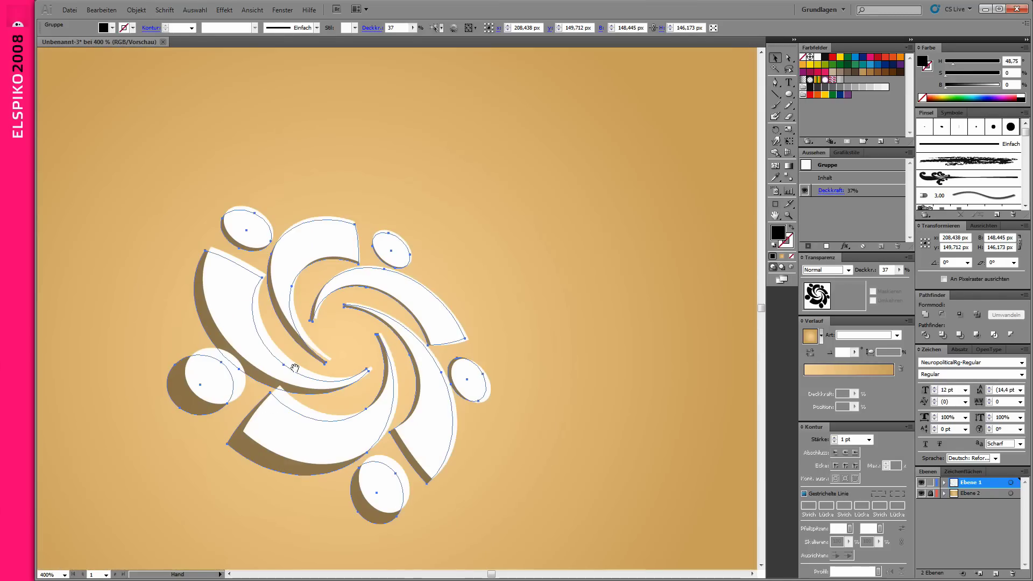
pyautogui.click(520, 452)
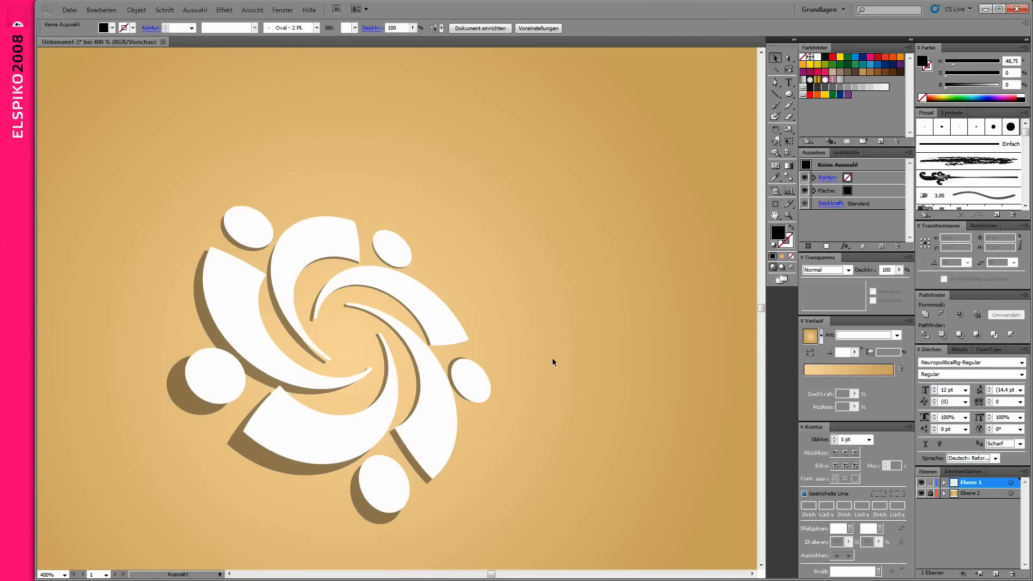
pyautogui.hotkey('ctrl', '-')
pyautogui.hotkey('ctrl', '-')
pyautogui.hotkey('ctrl', '-')
# - Shift the right ellipse's shadow path slightly with the Direct Selection tool
pyautogui.moveTo(402, 294); pyautogui.dragTo(534, 411)
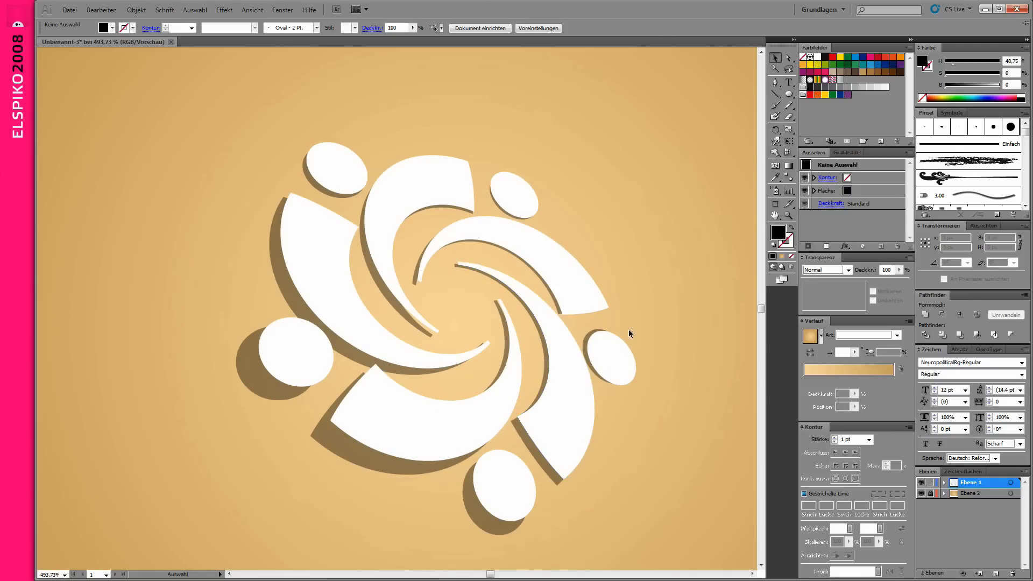
pyautogui.moveTo(532, 452); pyautogui.dragTo(662, 266)
pyautogui.click(789, 57)
pyautogui.scroll(3, 385, 226)
pyautogui.moveTo(307, 200); pyautogui.dragTo(315, 217)
pyautogui.click(611, 293)
pyautogui.hotkey('ctrl', '-')
pyautogui.hotkey('ctrl', '-')
pyautogui.hotkey('ctrl', '-')
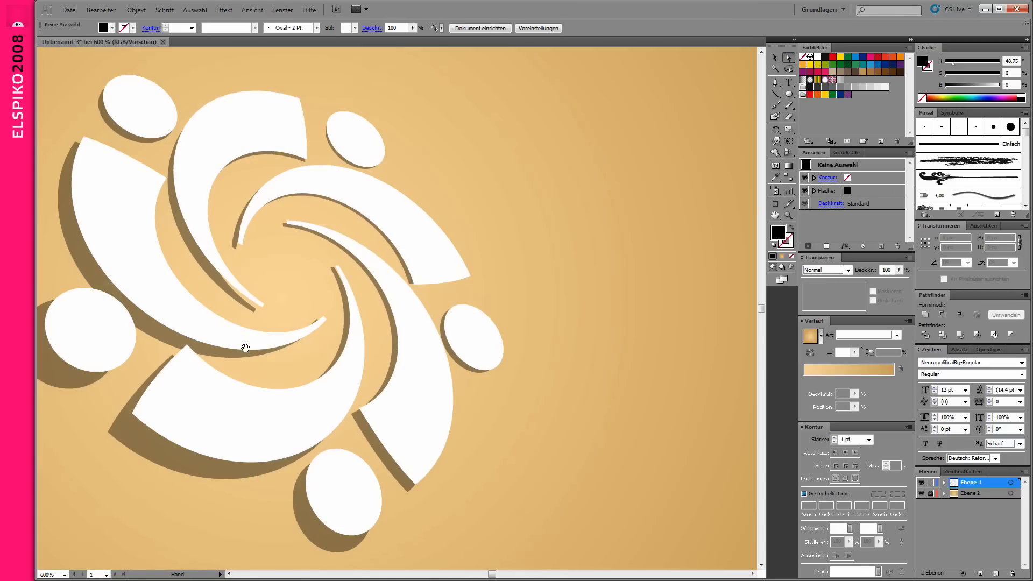
pyautogui.moveTo(245, 347); pyautogui.dragTo(365, 343)
pyautogui.moveTo(178, 341); pyautogui.dragTo(186, 345)
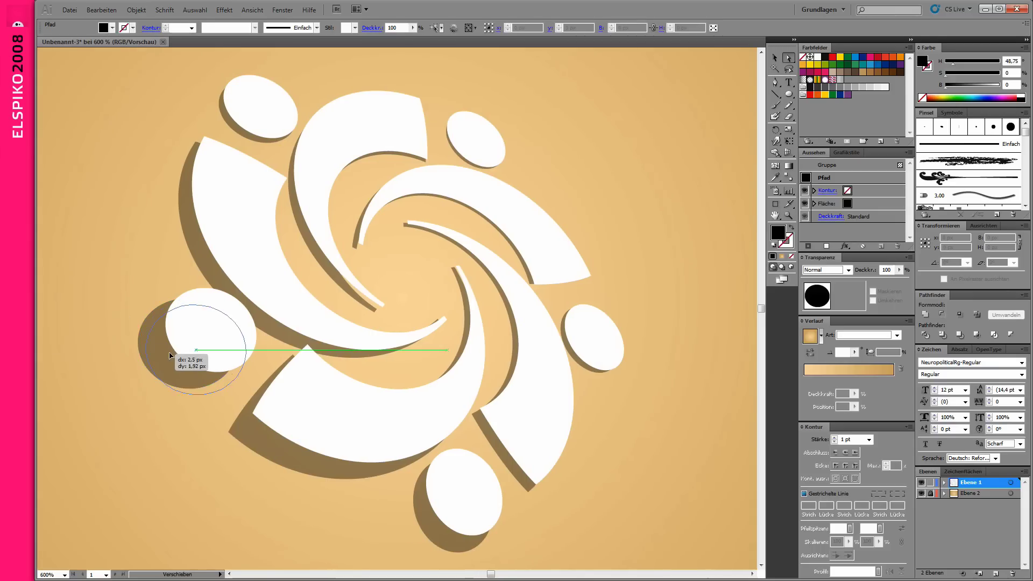
pyautogui.click(219, 461)
pyautogui.click(261, 450)
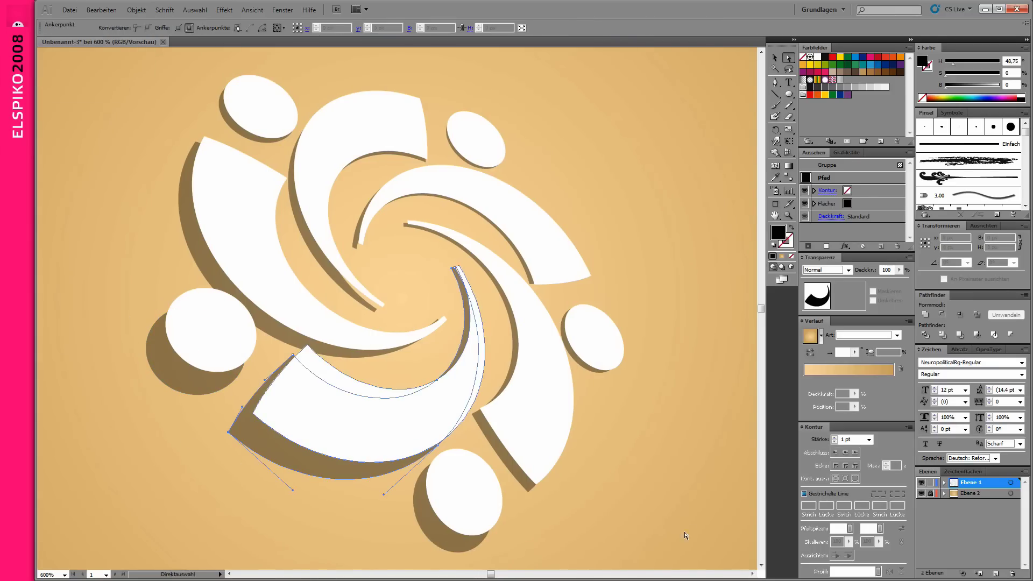
pyautogui.click(459, 548)
pyautogui.hotkey('ctrl', 'shift', 'a')
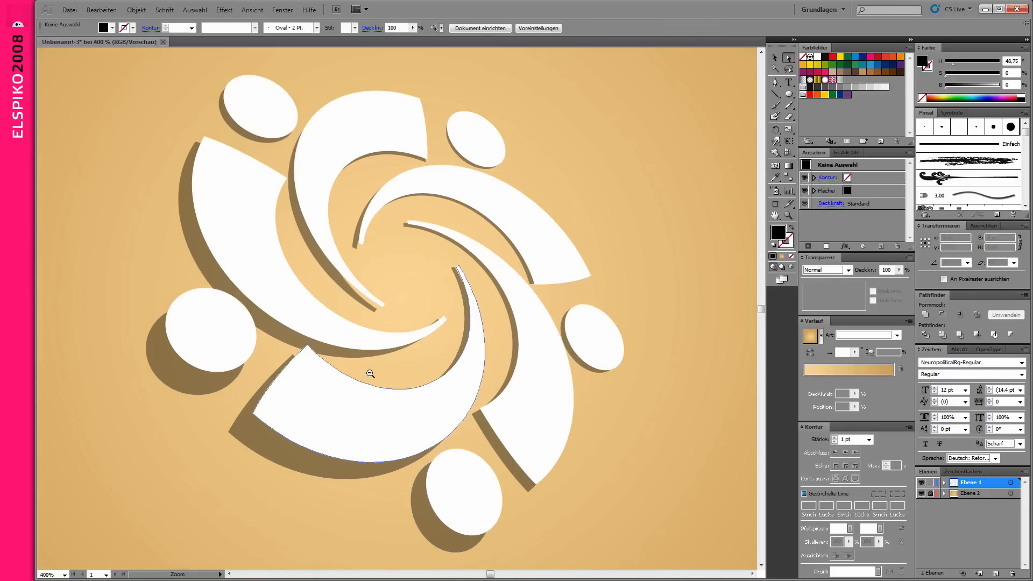
pyautogui.hotkey('ctrl', '-')
pyautogui.hotkey('ctrl', '-')
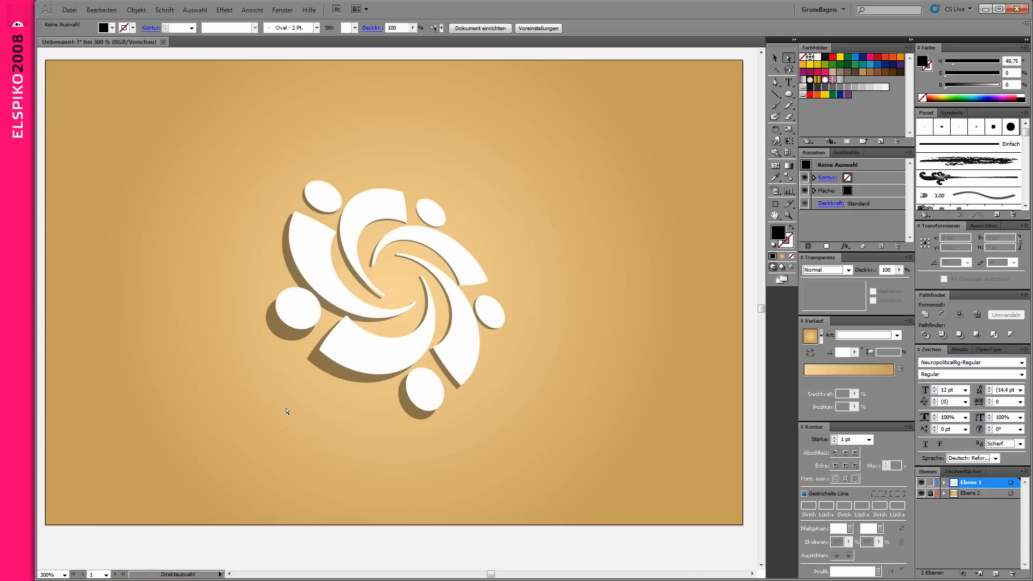
pyautogui.hotkey('ctrl', 'space')
pyautogui.moveTo(226, 154); pyautogui.dragTo(544, 457)
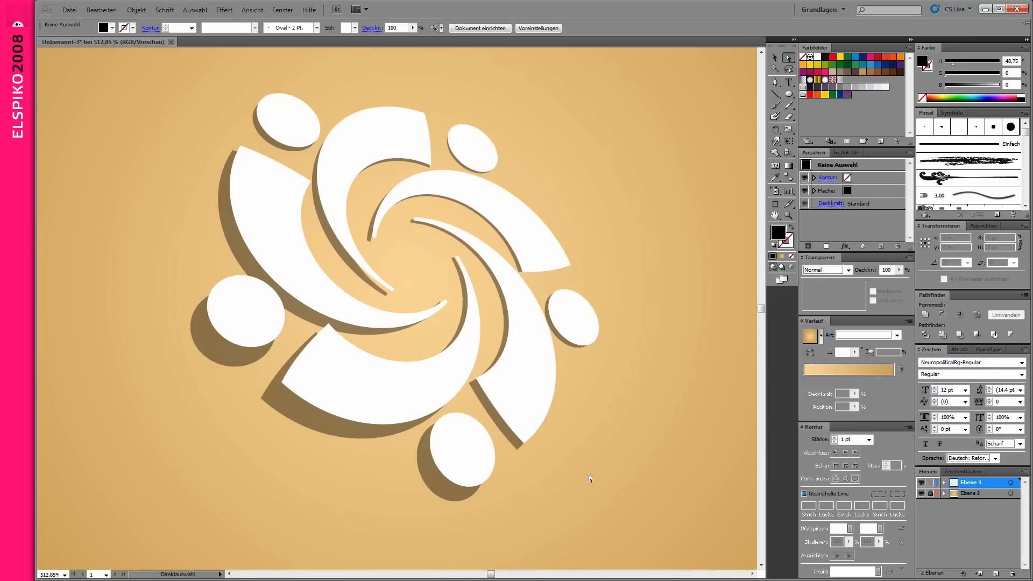
pyautogui.press('v')
pyautogui.click(366, 426)
pyautogui.moveTo(348, 430); pyautogui.dragTo(270, 495)
pyautogui.hotkey('ctrl', 'z')
# - Offset the white swirl paths by 0,5 px and tint the new outline light grey (B about 79)
pyautogui.click(387, 376)
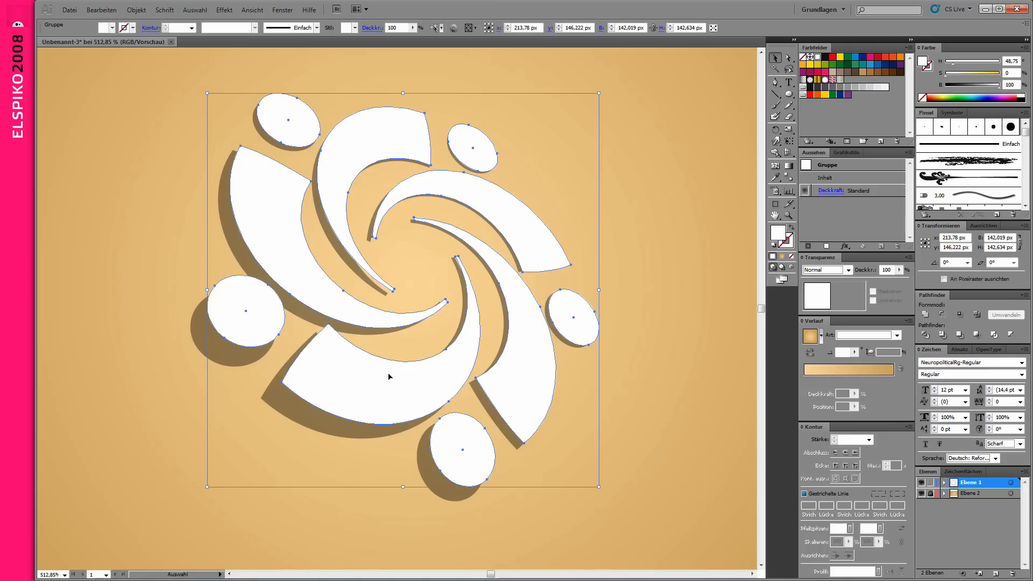
pyautogui.click(137, 10)
pyautogui.moveTo(214, 228)
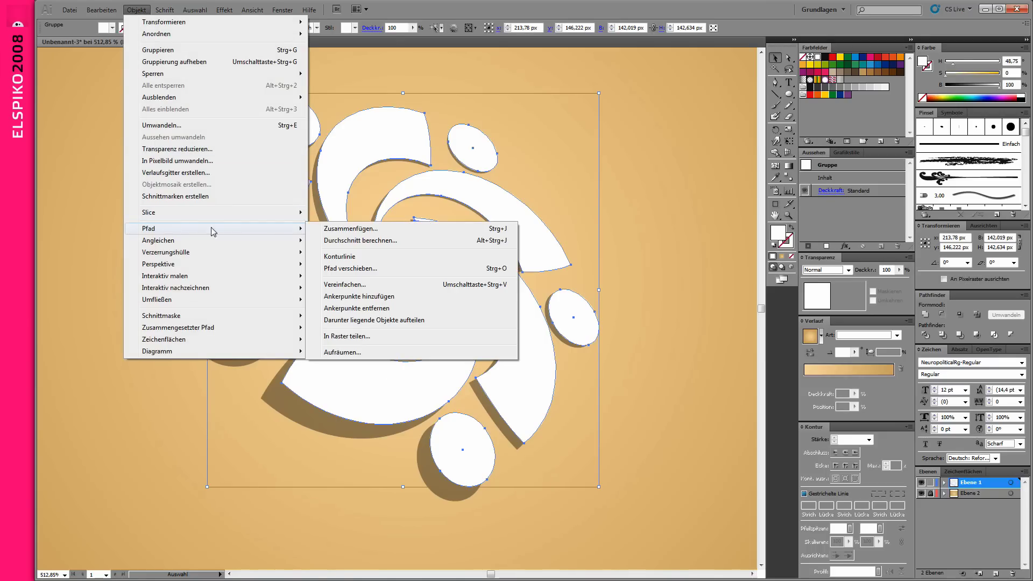
pyautogui.click(428, 274)
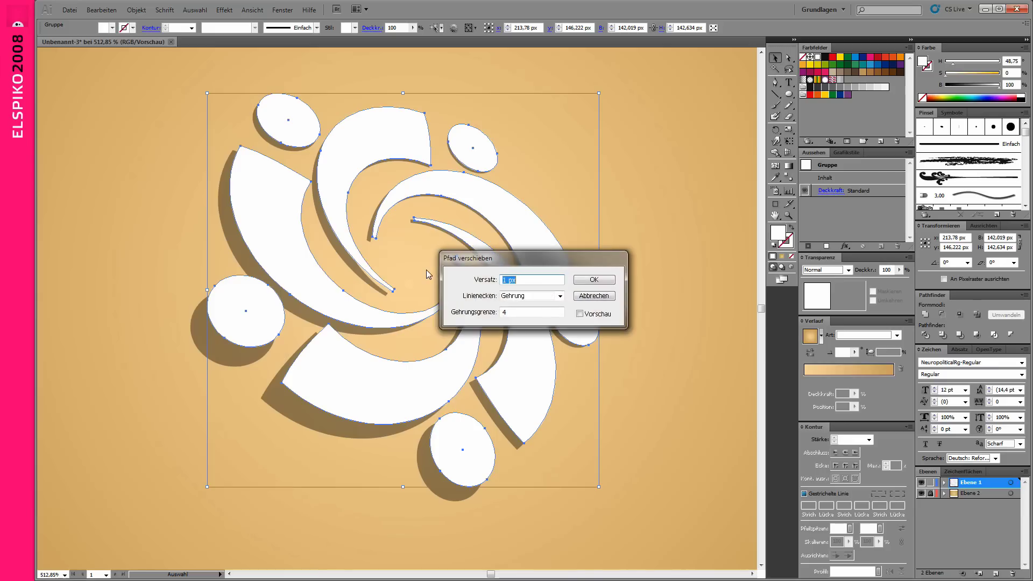
pyautogui.click(579, 314)
pyautogui.write('0,5')
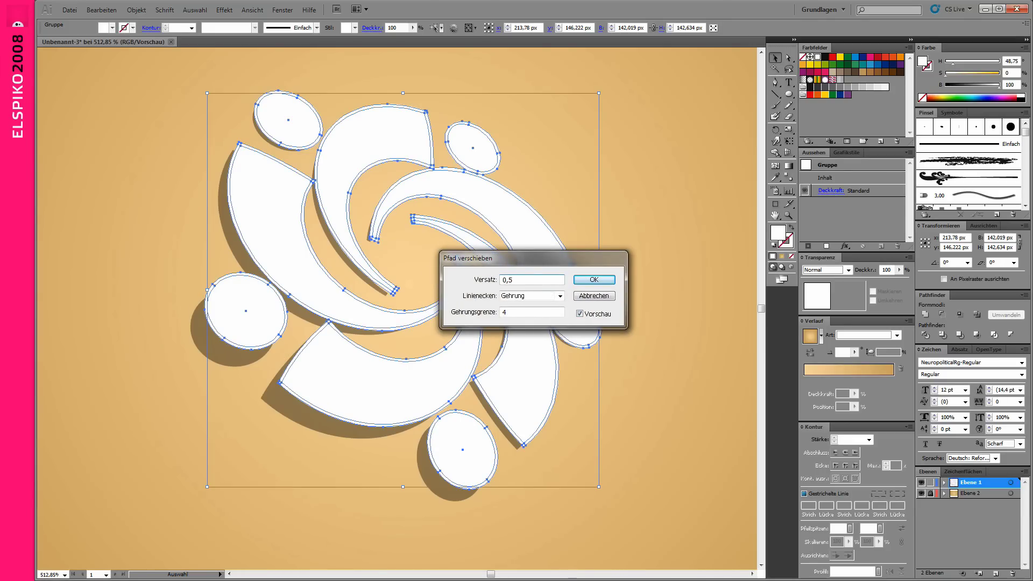
pyautogui.click(520, 312)
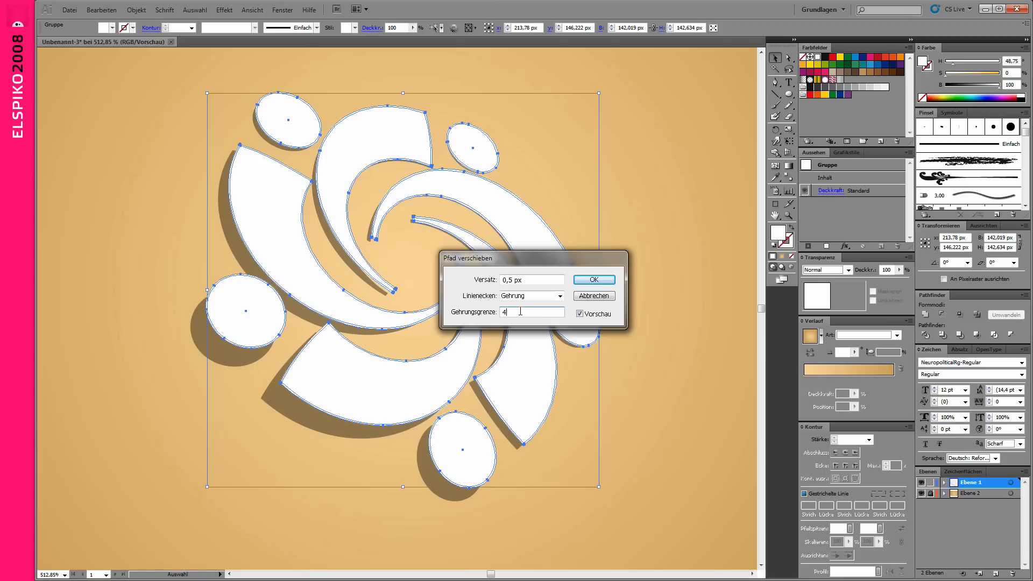
pyautogui.click(595, 280)
pyautogui.moveTo(998, 86); pyautogui.dragTo(952, 95)
# - Nudge the grey offset rim slightly down-left behind the white shapes
pyautogui.click(583, 364)
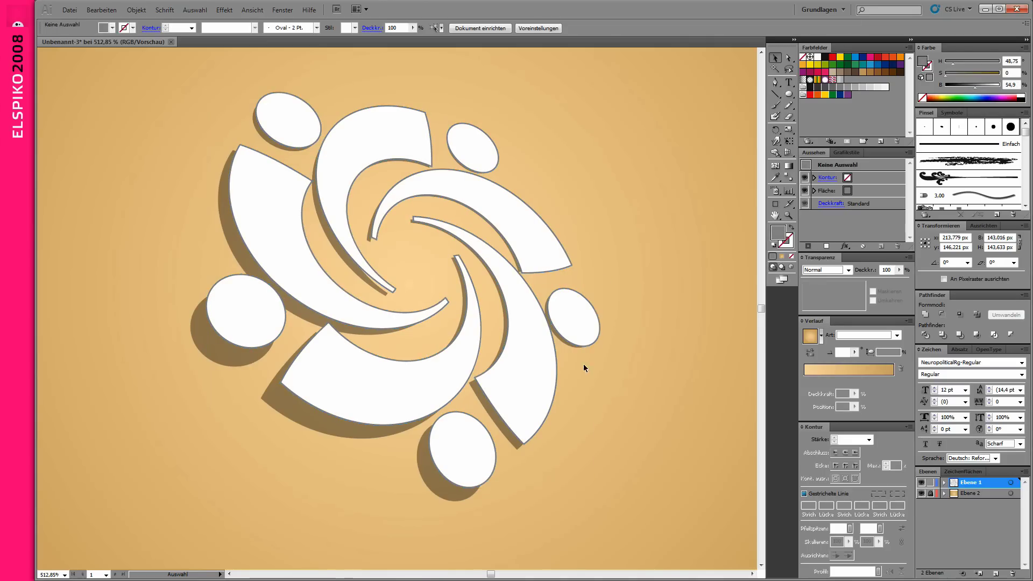
pyautogui.moveTo(411, 121); pyautogui.dragTo(477, 186)
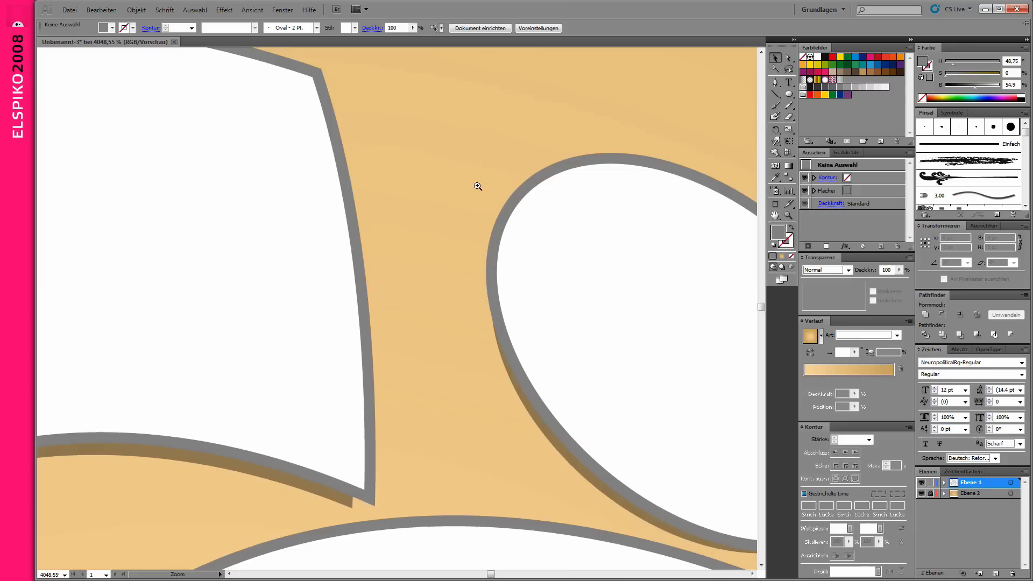
pyautogui.moveTo(516, 447); pyautogui.dragTo(362, 329)
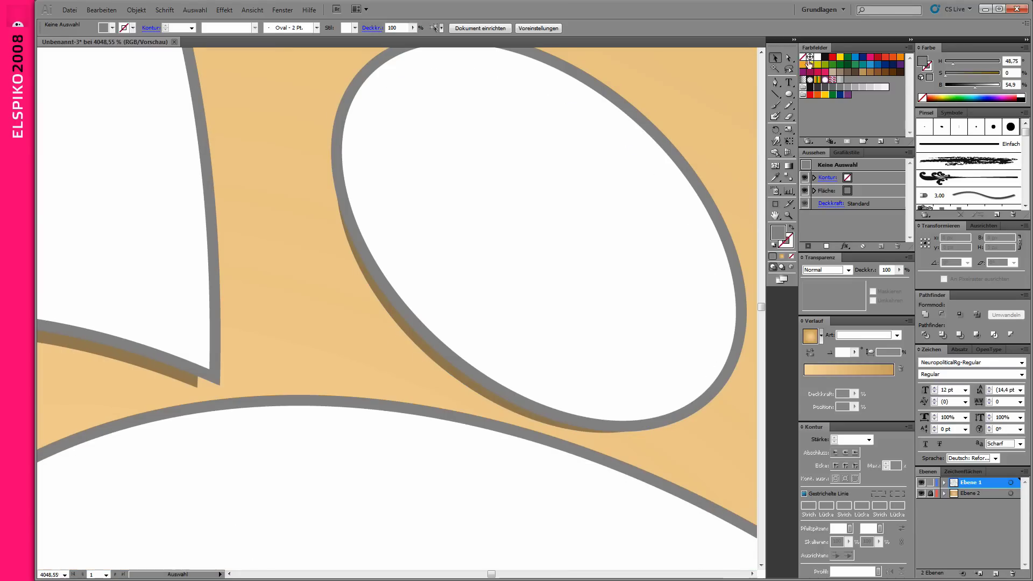
pyautogui.moveTo(441, 366)
pyautogui.mouseDown()
pyautogui.moveTo(436, 374)
pyautogui.moveTo(453, 370)
pyautogui.mouseUp()
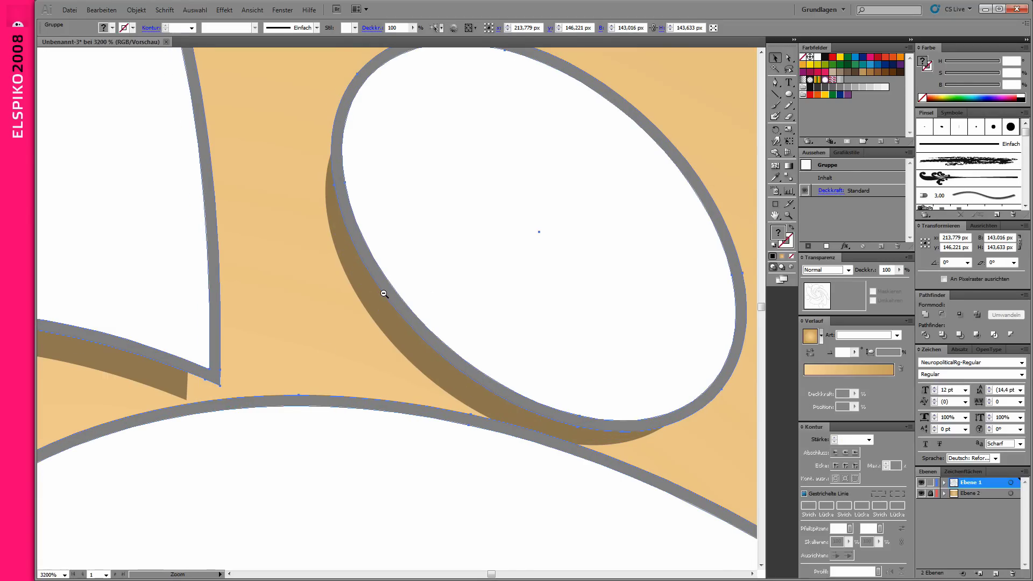
pyautogui.hotkey('ctrl', '-')
pyautogui.hotkey('ctrl', '-')
pyautogui.hotkey('ctrl', '-')
pyautogui.click(604, 216)
# - Select all the white swirl shapes at once with the Magic Wand
pyautogui.click(775, 69)
pyautogui.click(504, 215)
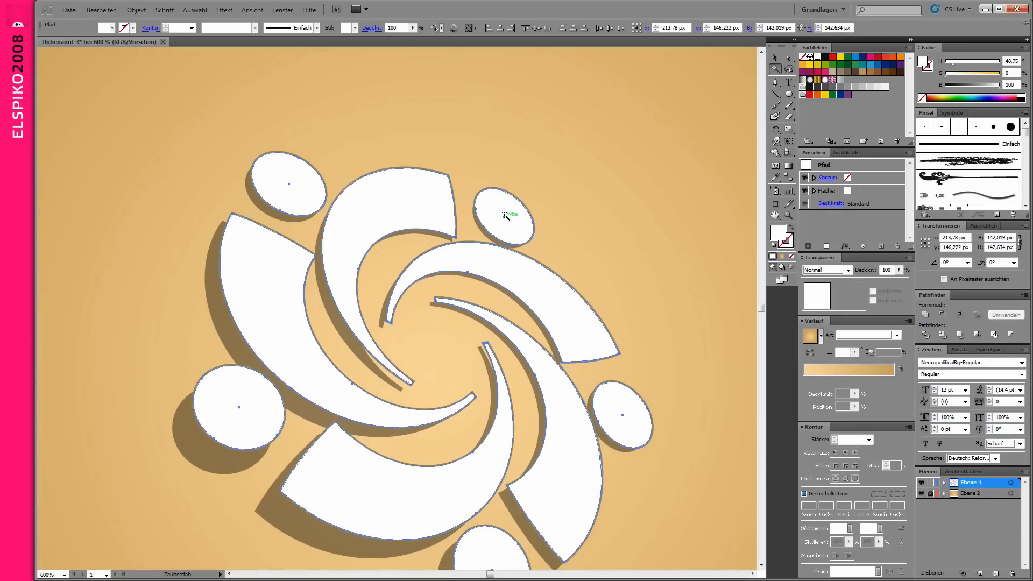
pyautogui.click(775, 58)
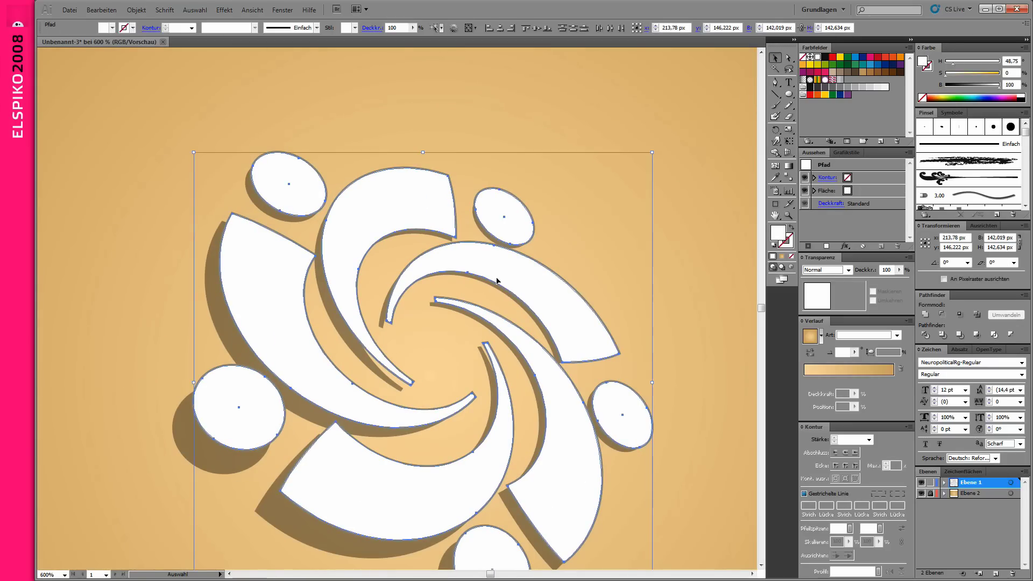
pyautogui.click(102, 10)
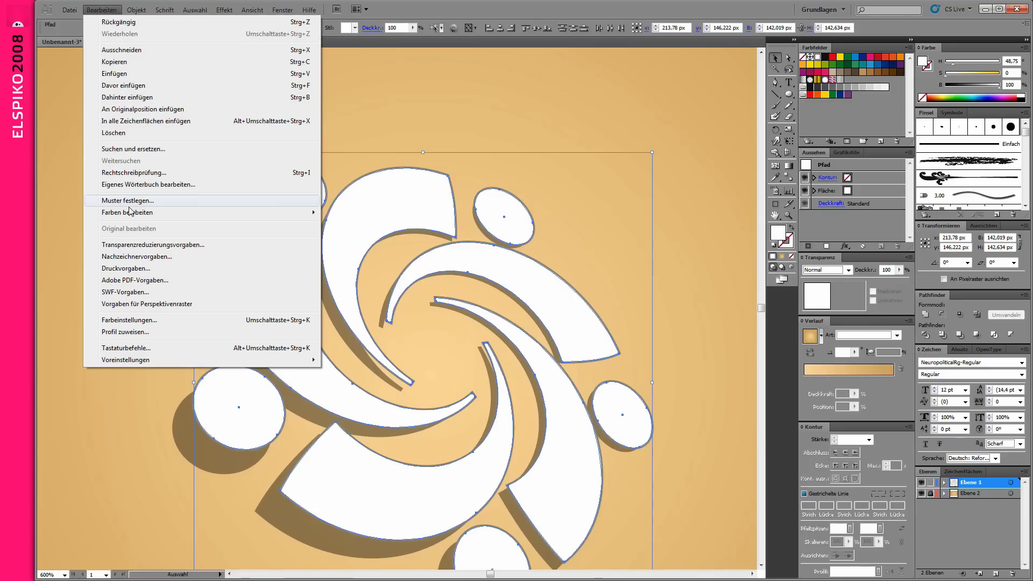
# - Cut the white shapes and Paste in Front so they sit above the grey rims
pyautogui.click(124, 50)
pyautogui.press('a')
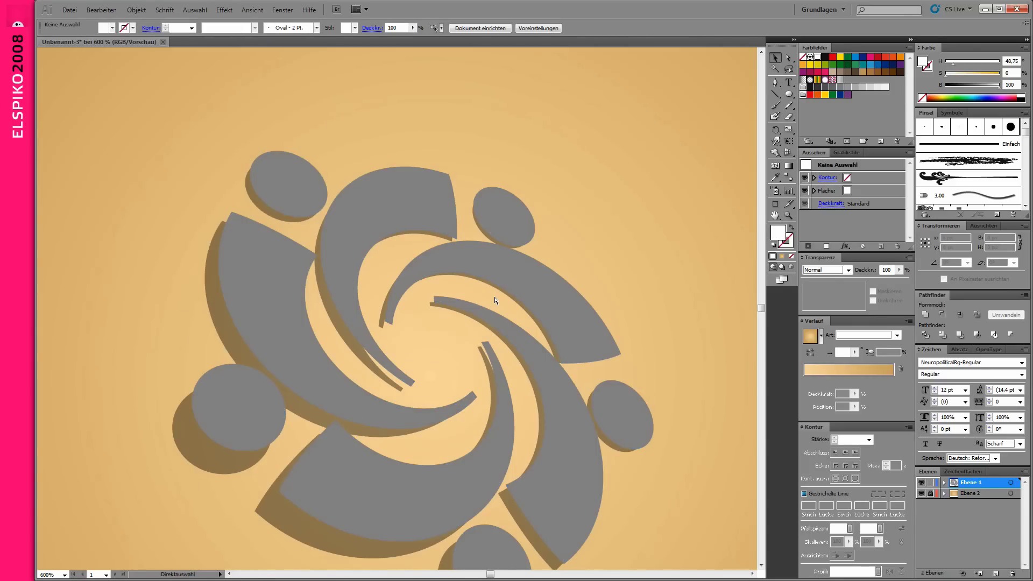
pyautogui.hotkey('ctrl', 'f')
pyautogui.press('v')
# - Zoom in on the small oval and nudge the grey rim group into alignment with it
pyautogui.click(528, 182)
pyautogui.moveTo(494, 128)
pyautogui.mouseDown()
pyautogui.moveTo(449, 311)
pyautogui.moveTo(481, 330)
pyautogui.mouseUp()
pyautogui.press('v')
pyautogui.click(429, 323)
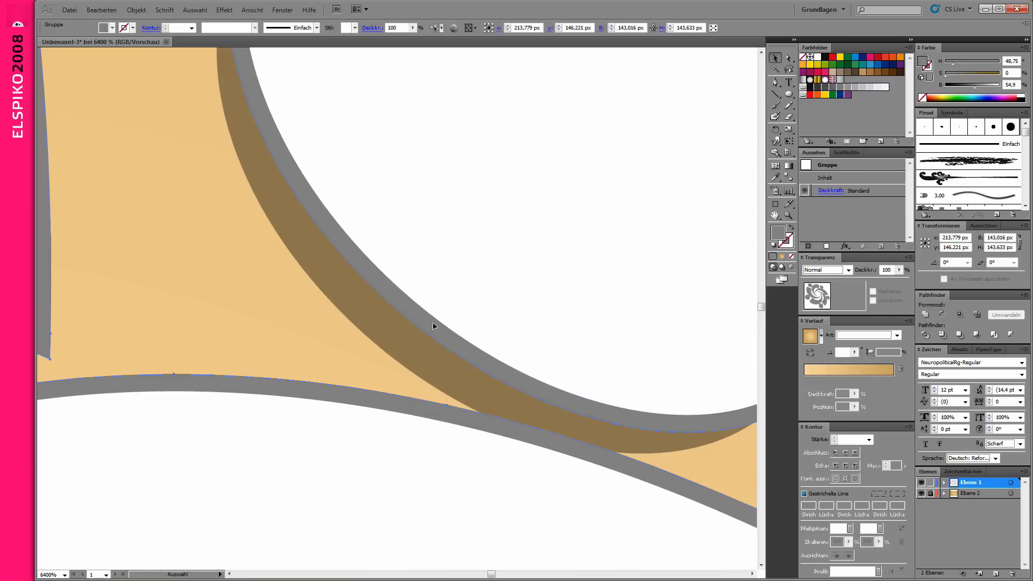
pyautogui.keyDown('alt'); pyautogui.click(408, 325); pyautogui.keyUp('alt')
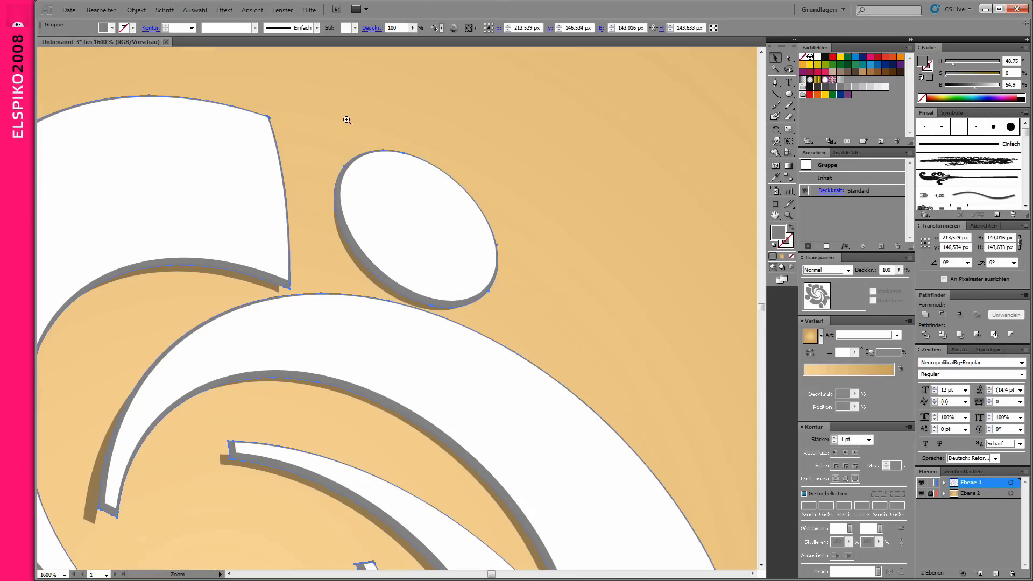
pyautogui.moveTo(346, 120); pyautogui.dragTo(492, 231)
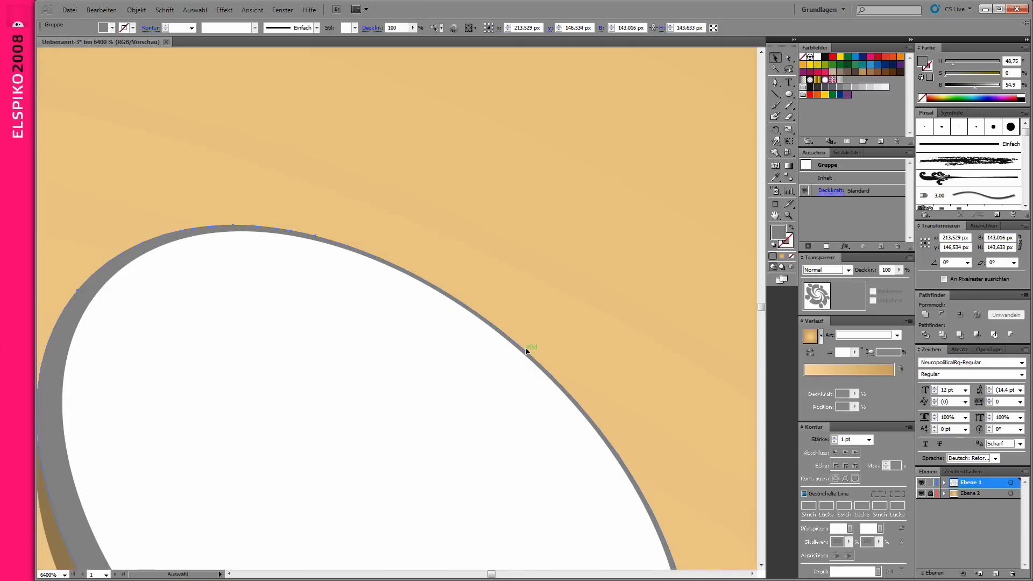
pyautogui.moveTo(525, 356); pyautogui.dragTo(521, 361)
pyautogui.keyDown('alt'); pyautogui.click(352, 365); pyautogui.keyUp('alt')
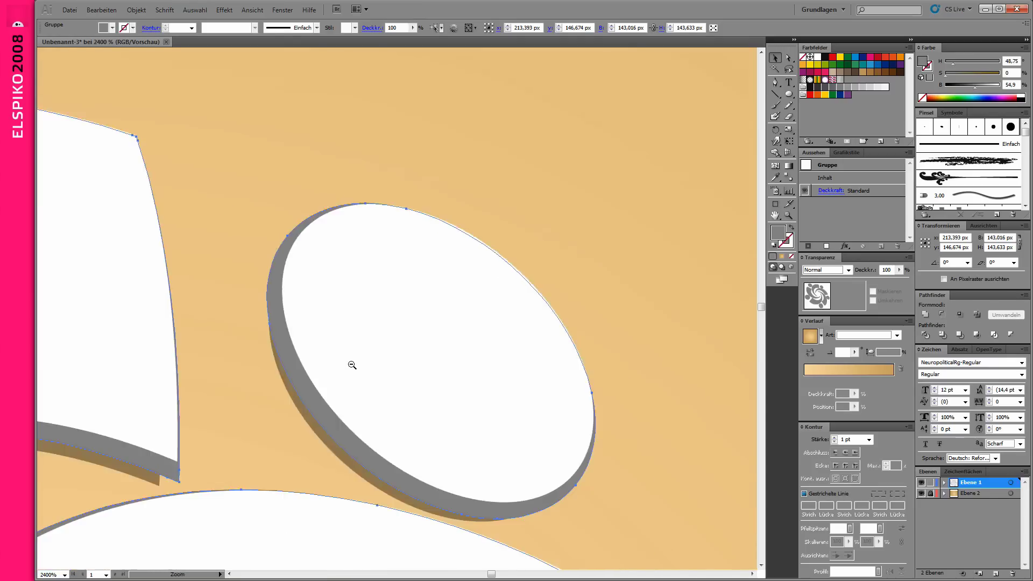
pyautogui.keyDown('ctrl'); pyautogui.click(624, 339); pyautogui.keyUp('ctrl')
# - Nudge the 37% opacity shadow group slightly so it sits beneath the grey rim
pyautogui.keyDown('alt'); pyautogui.click(310, 350); pyautogui.keyUp('alt')
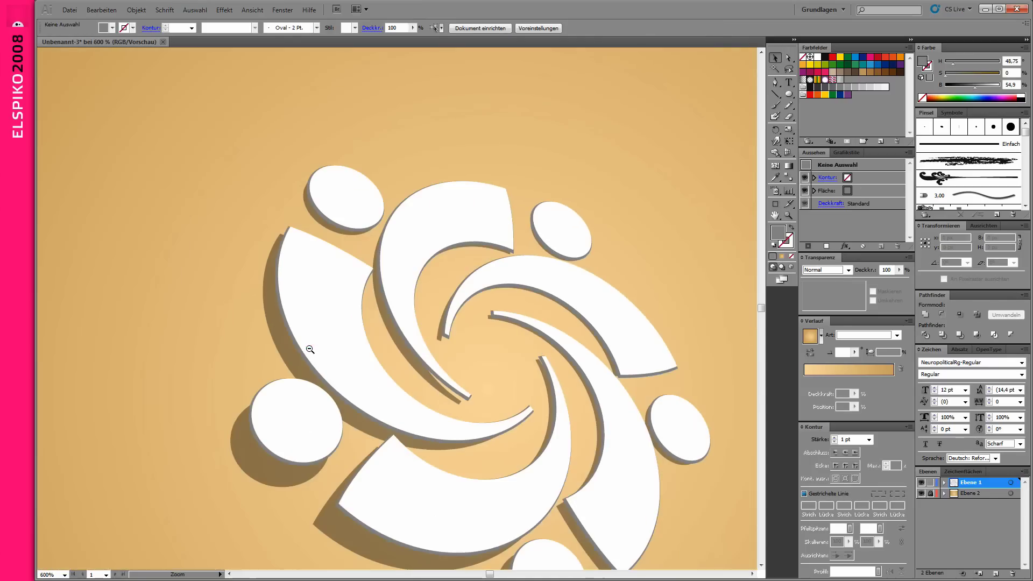
pyautogui.keyDown('alt'); pyautogui.click(350, 353); pyautogui.keyUp('alt')
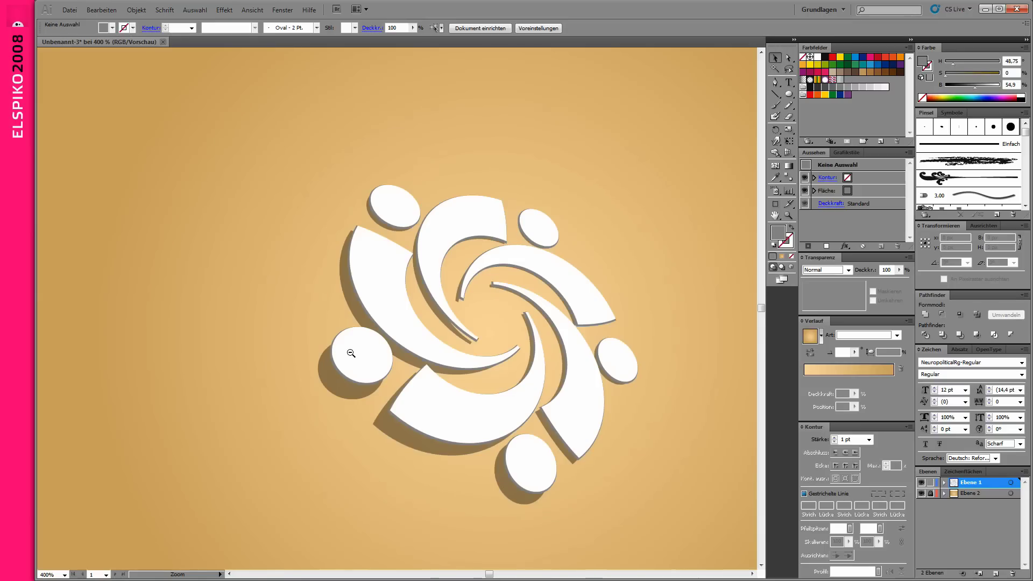
pyautogui.moveTo(439, 162); pyautogui.dragTo(602, 327)
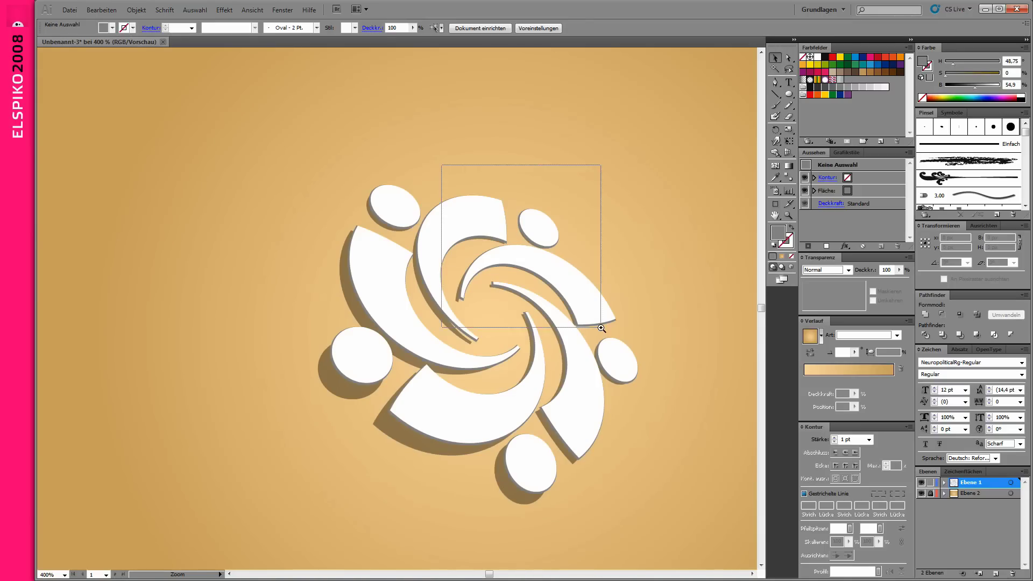
pyautogui.moveTo(322, 200)
pyautogui.mouseDown()
pyautogui.moveTo(487, 341)
pyautogui.moveTo(492, 375)
pyautogui.moveTo(452, 358)
pyautogui.mouseUp()
pyautogui.click(498, 364)
pyautogui.hotkey('ctrl', '-')
pyautogui.hotkey('ctrl', '-')
pyautogui.hotkey('ctrl', '-')
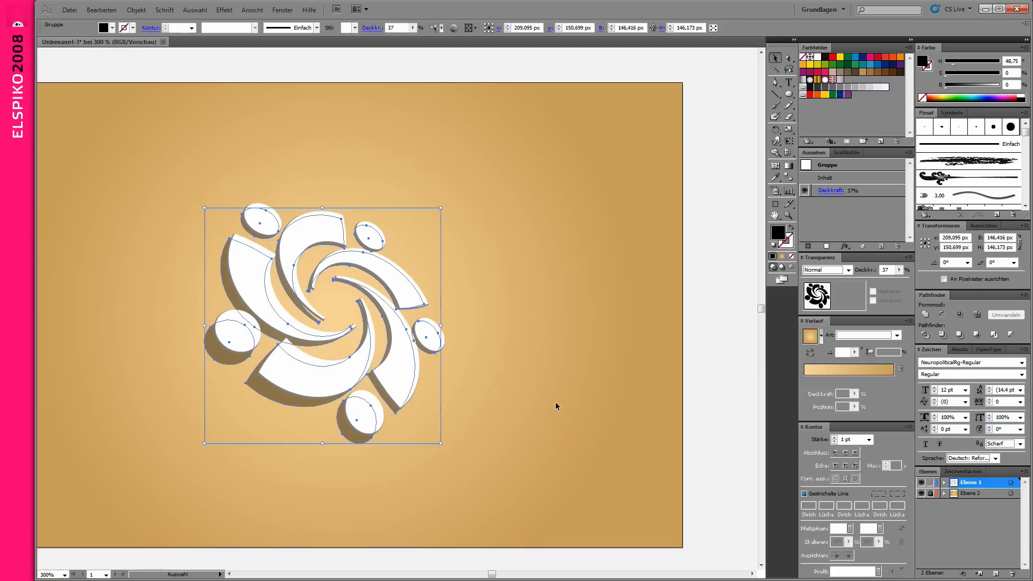
# - Subtract the front shape from the lower-left shadow group and expand it into a compound path
pyautogui.click(525, 410)
pyautogui.moveTo(172, 193); pyautogui.dragTo(306, 421)
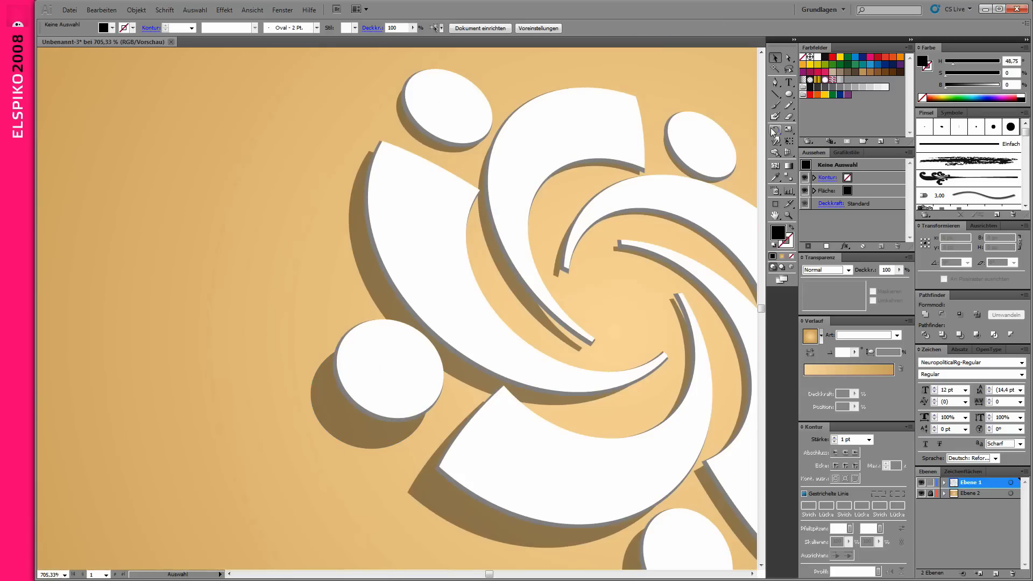
pyautogui.moveTo(263, 320); pyautogui.dragTo(418, 441)
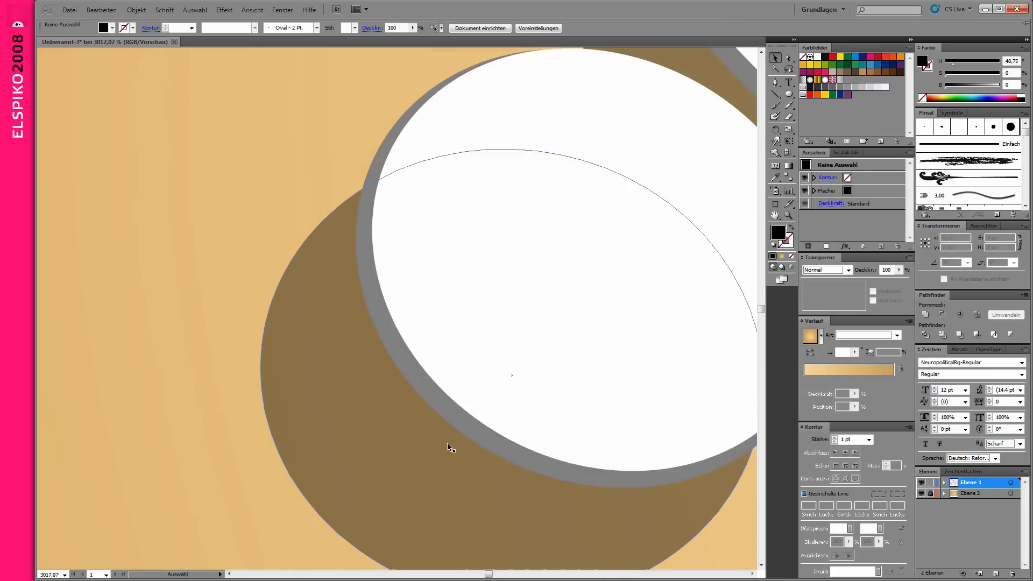
pyautogui.click(473, 427)
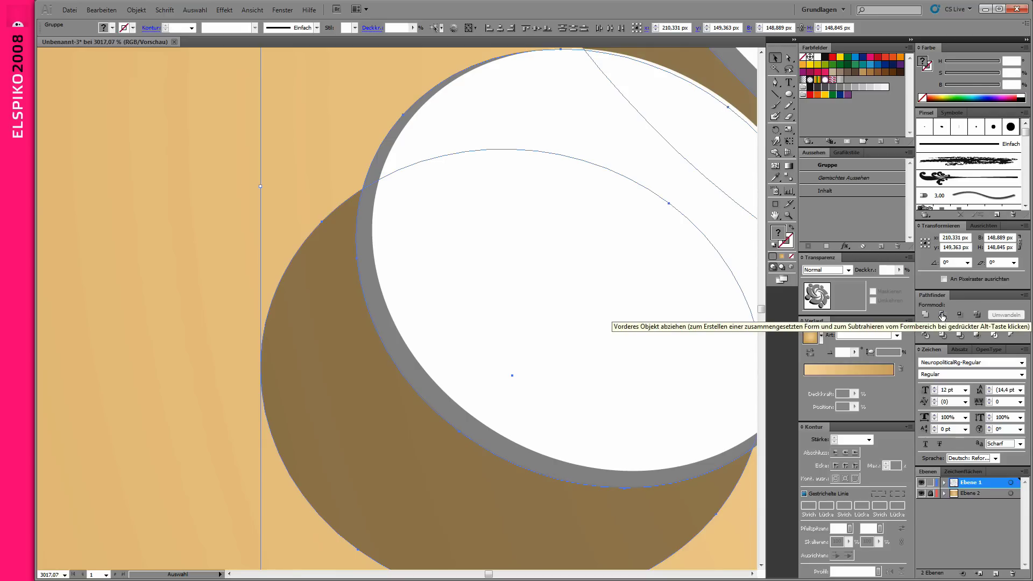
pyautogui.click(942, 315)
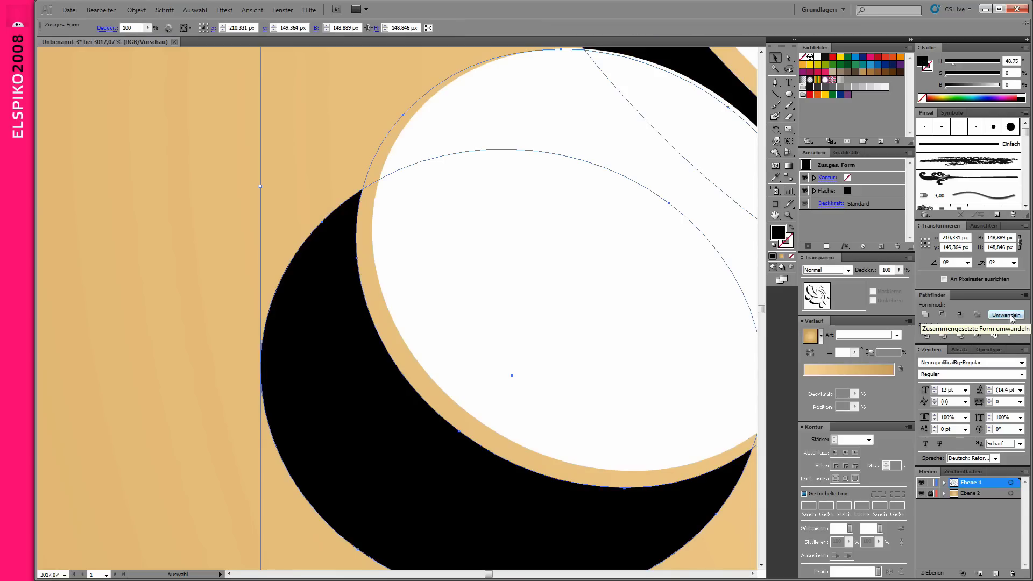
pyautogui.click(1005, 315)
# - Lower the black shadow shapes' opacity to 29% in the Transparency panel
pyautogui.keyDown('alt'); pyautogui.click(572, 287); pyautogui.keyUp('alt')
pyautogui.keyDown('alt'); pyautogui.click(572, 287); pyautogui.keyUp('alt')
pyautogui.keyDown('alt'); pyautogui.click(572, 287); pyautogui.keyUp('alt')
pyautogui.click(898, 270)
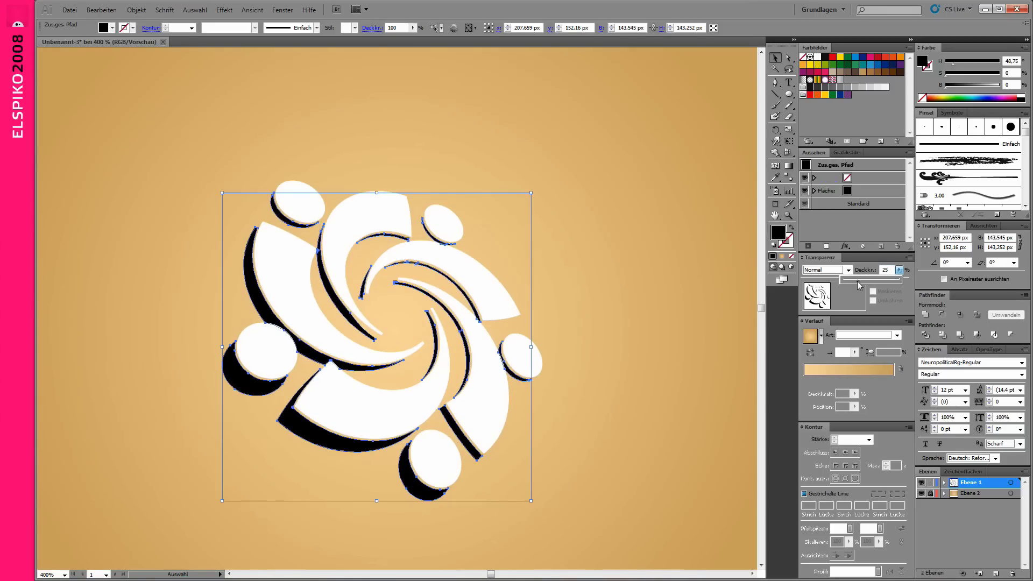
pyautogui.moveTo(903, 282); pyautogui.dragTo(861, 283)
pyautogui.keyDown('alt'); pyautogui.click(553, 223); pyautogui.keyUp('alt')
pyautogui.keyDown('alt'); pyautogui.click(553, 224); pyautogui.keyUp('alt')
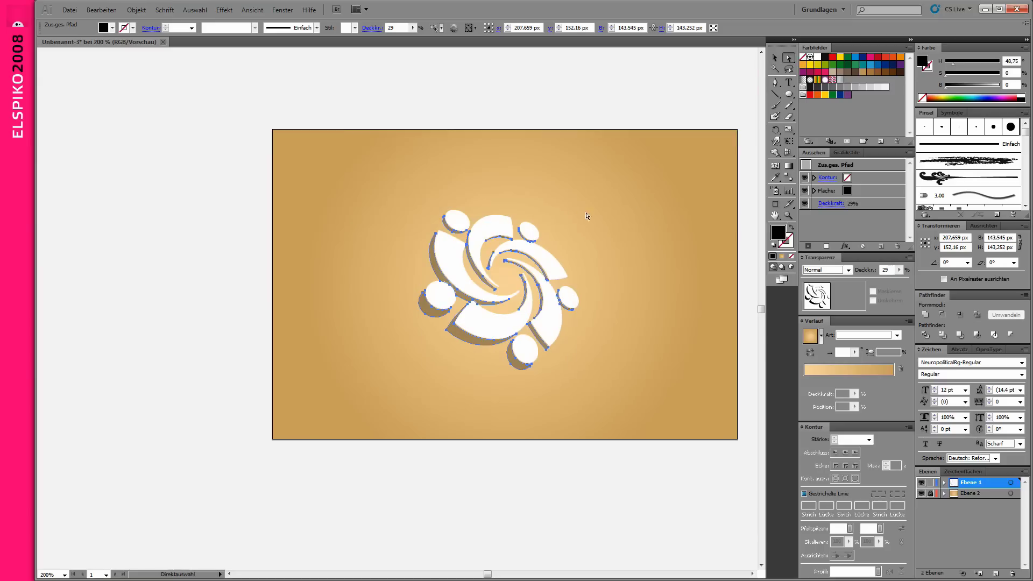
pyautogui.click(648, 203)
pyautogui.moveTo(368, 186); pyautogui.dragTo(597, 376)
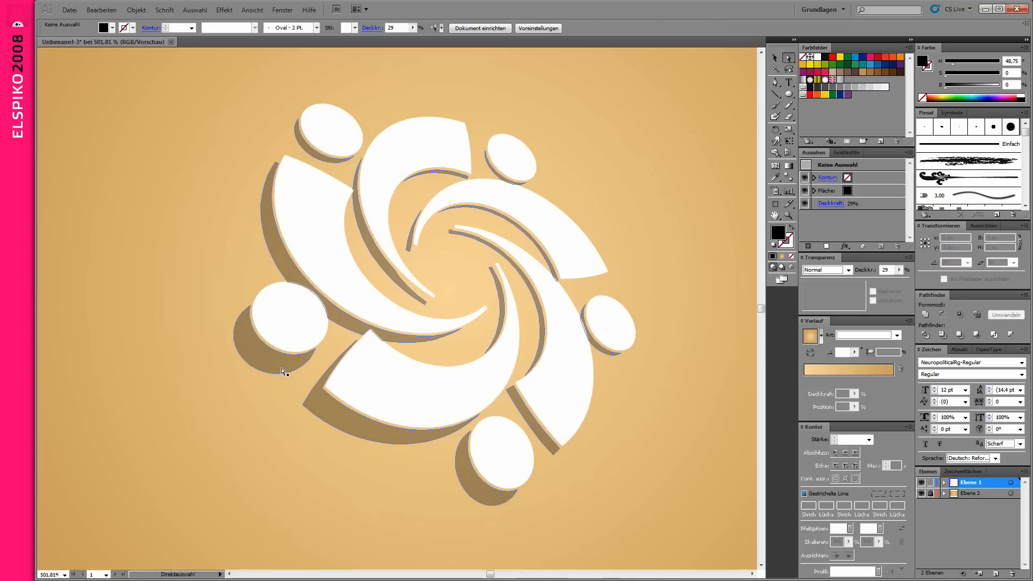
pyautogui.moveTo(344, 197); pyautogui.dragTo(384, 216)
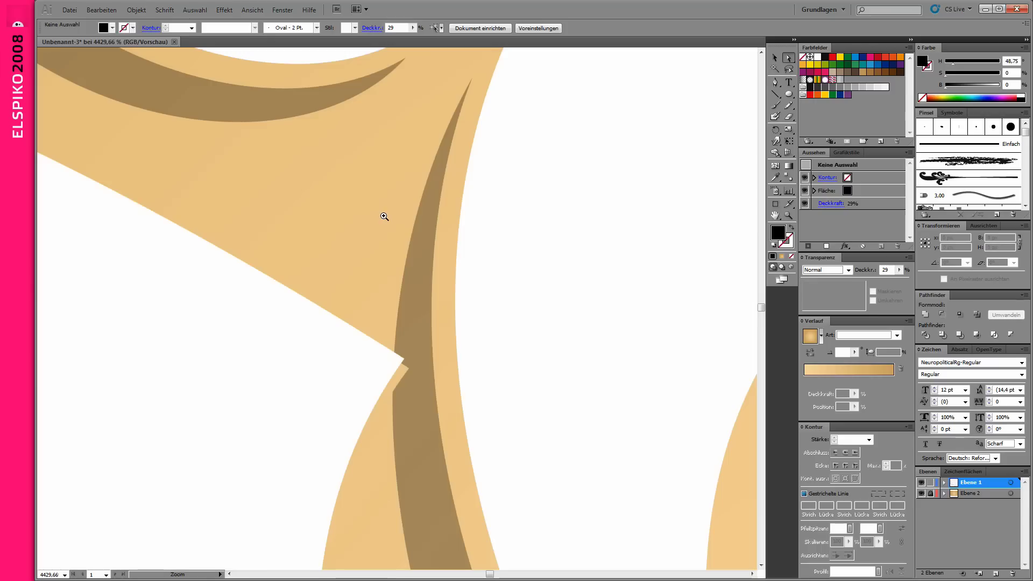
pyautogui.hotkey('ctrl', '-')
pyautogui.hotkey('ctrl', '-')
pyautogui.hotkey('ctrl', '-')
pyautogui.hotkey('ctrl', '-')
pyautogui.hotkey('ctrl', '-')
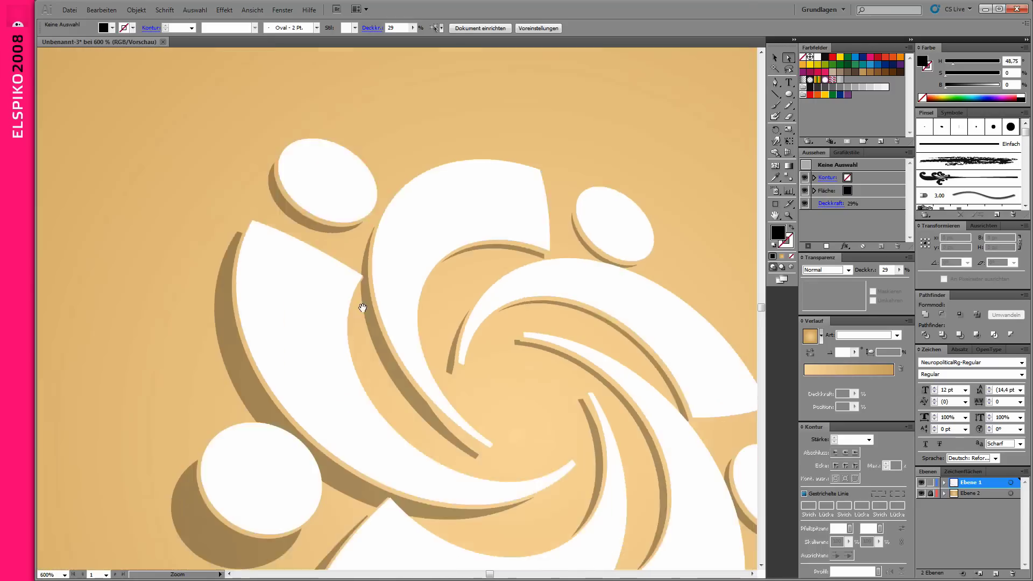
pyautogui.hotkey('ctrl', '-')
pyautogui.moveTo(356, 275); pyautogui.dragTo(353, 261)
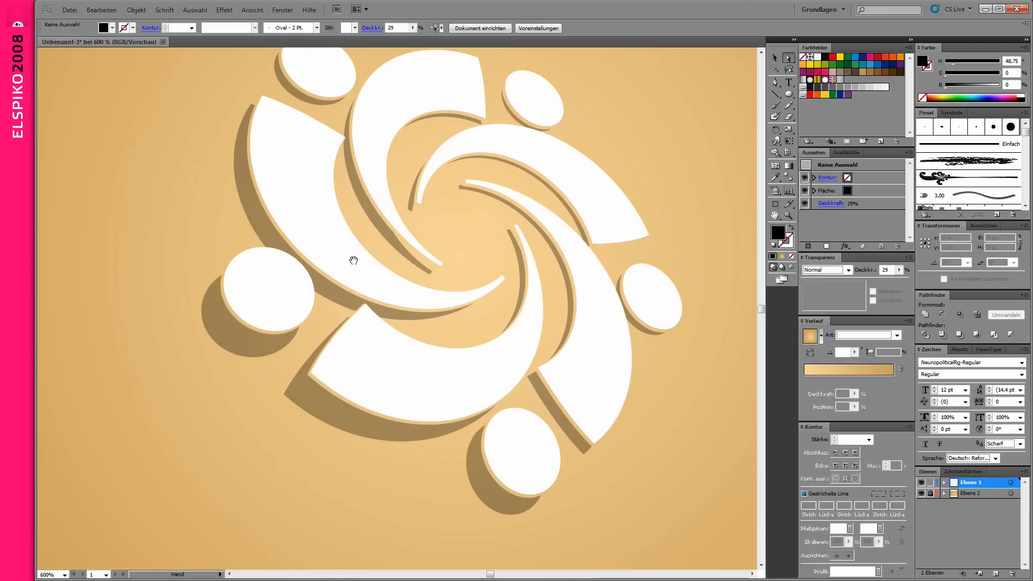
pyautogui.hotkey('ctrl', '-')
pyautogui.hotkey('ctrl', '-')
pyautogui.press('v')
pyautogui.click(397, 285)
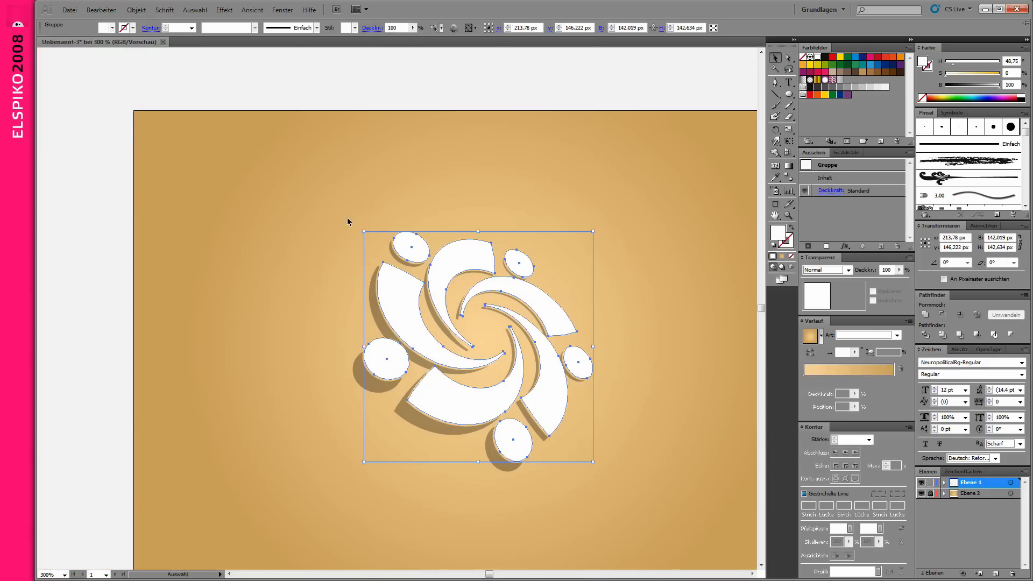
# - Fill the logo group with a desaturated two-stop linear gradient, one stop moved to 37.7%
pyautogui.click(872, 368)
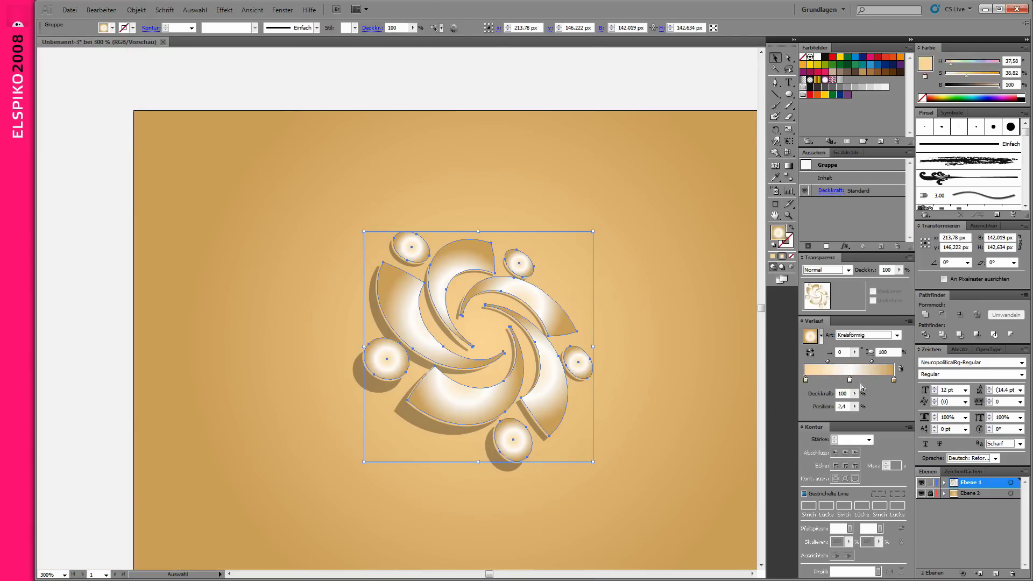
pyautogui.moveTo(893, 379); pyautogui.dragTo(903, 425)
pyautogui.click(866, 335)
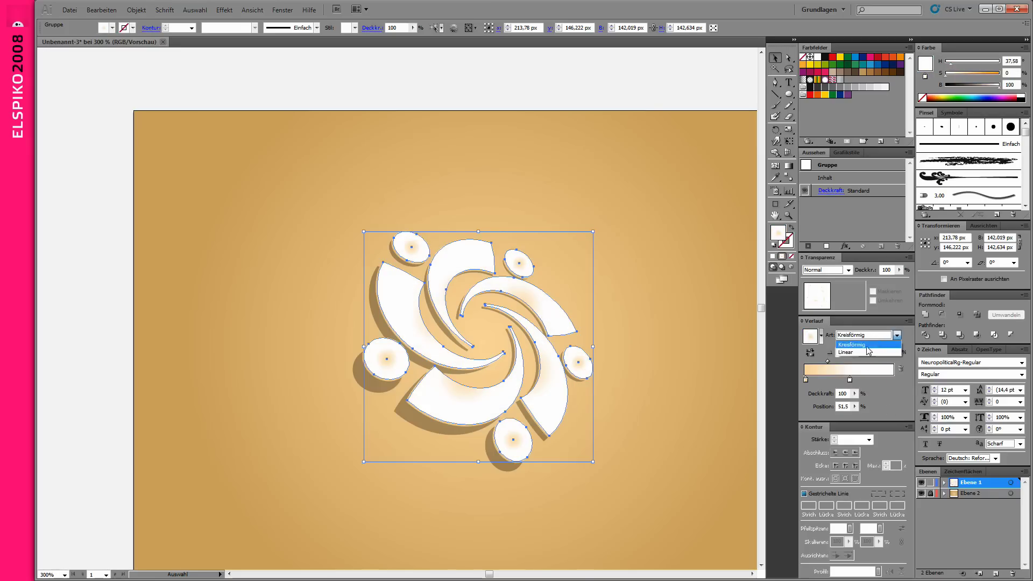
pyautogui.click(806, 380)
pyautogui.moveTo(973, 83); pyautogui.dragTo(945, 76)
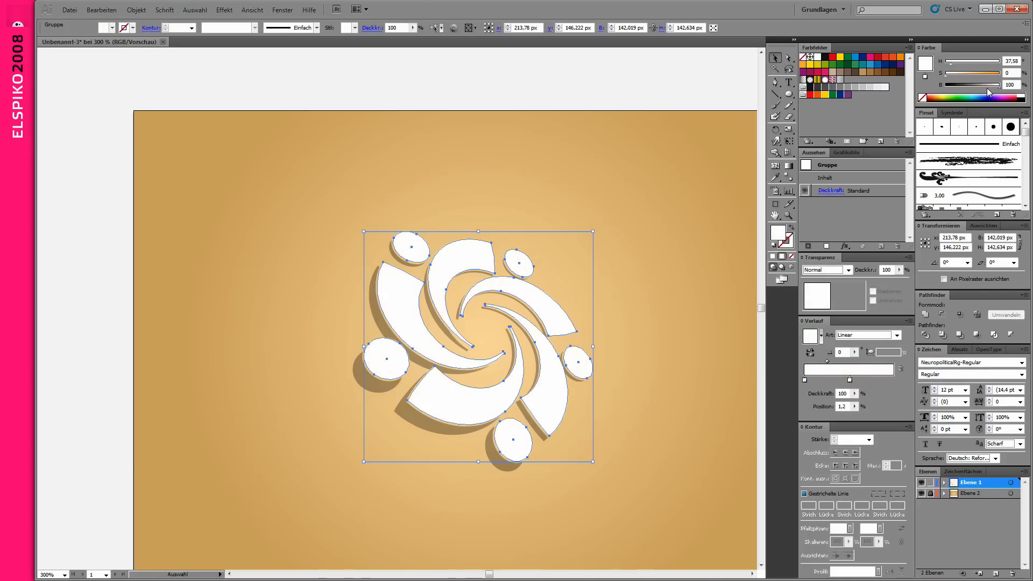
pyautogui.moveTo(849, 379); pyautogui.dragTo(838, 381)
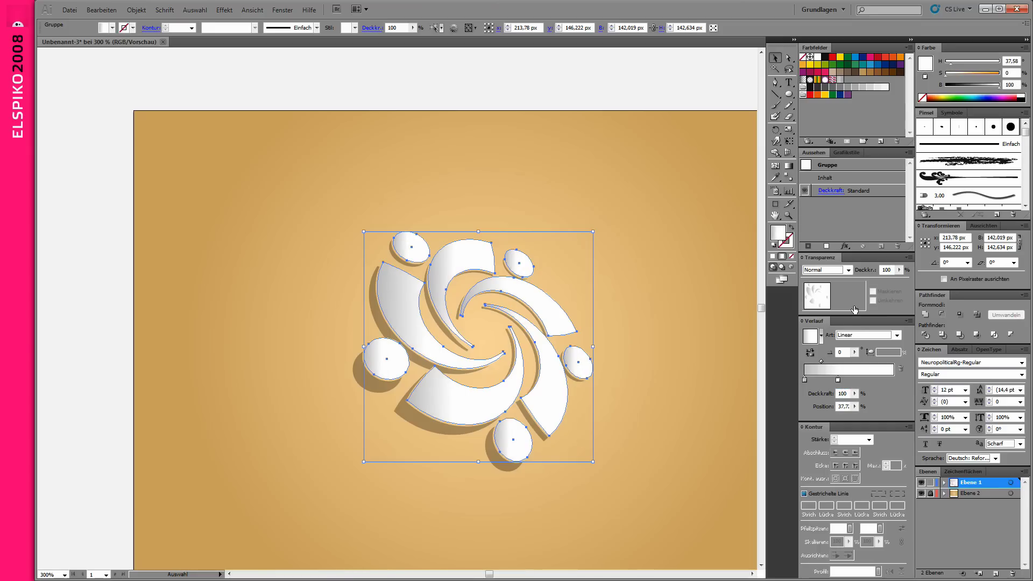
# - Drag the gradient diagonally across the logo and add grey and white stops, including white at 56.8%
pyautogui.click(788, 166)
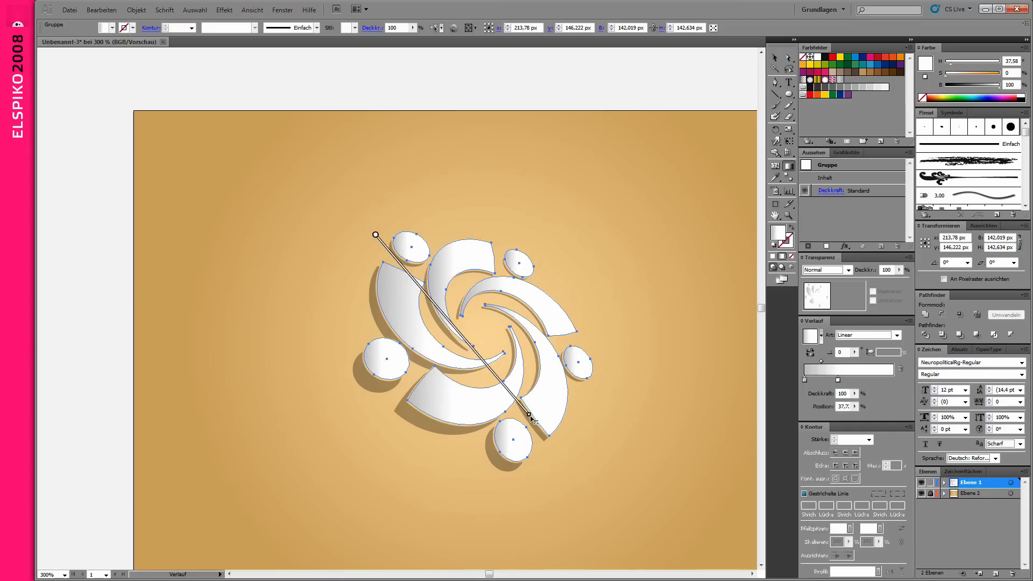
pyautogui.moveTo(373, 230); pyautogui.dragTo(565, 447)
pyautogui.click(824, 380)
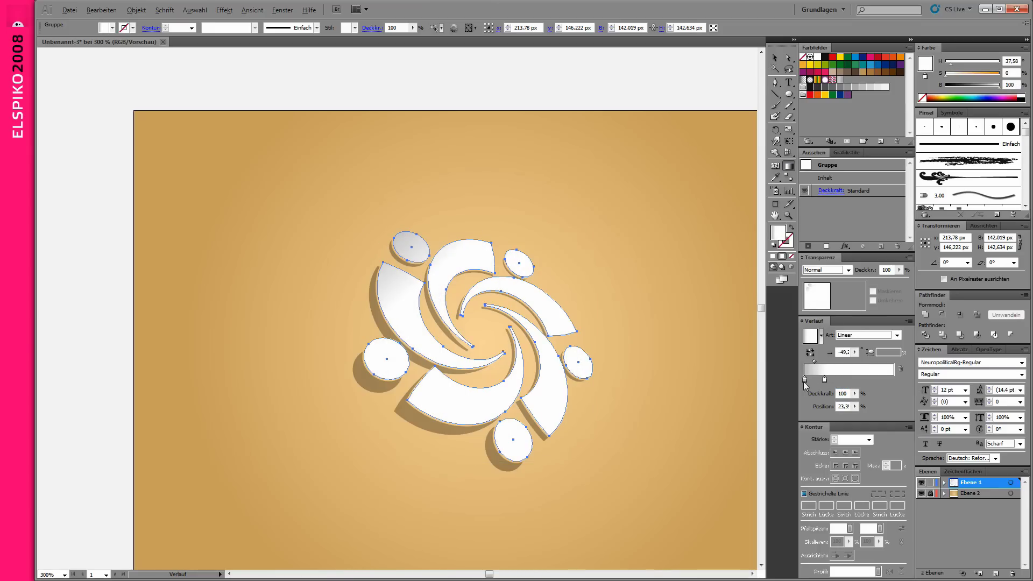
pyautogui.moveTo(838, 380); pyautogui.dragTo(839, 380)
pyautogui.click(865, 379)
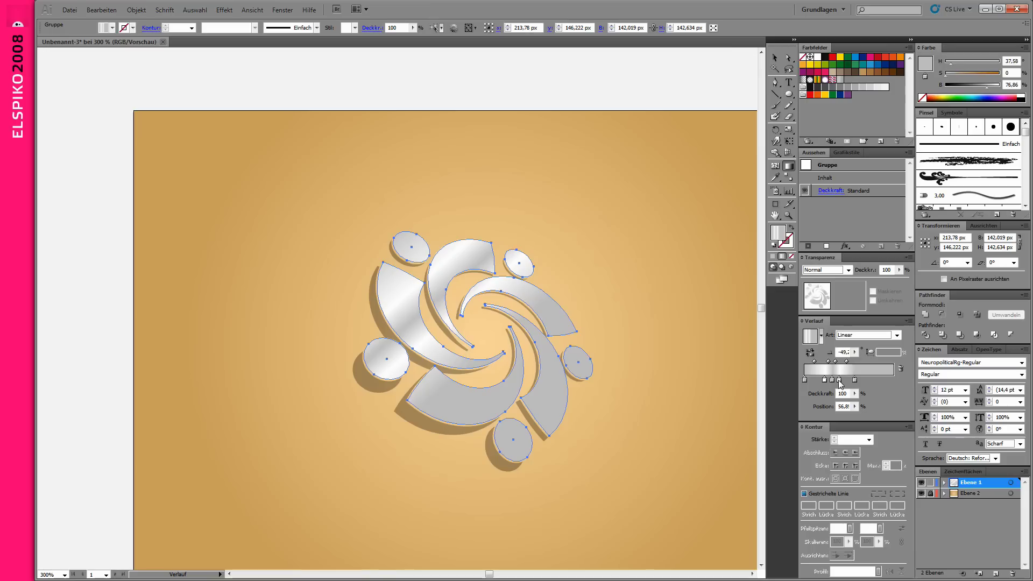
pyautogui.click(855, 379)
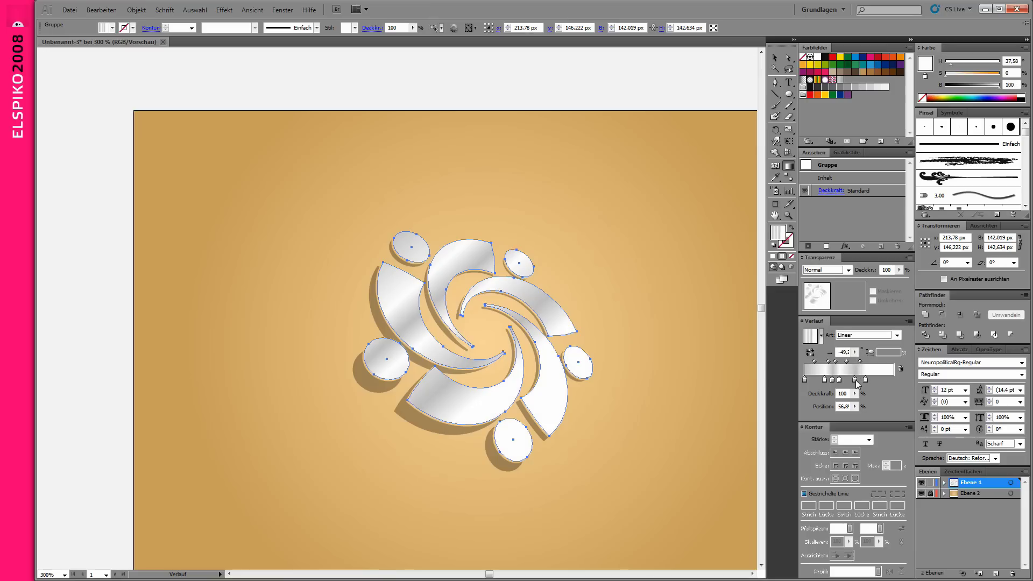
pyautogui.click(891, 380)
# - Deselect the logo to preview the multi-stop silver gradient
pyautogui.press('a')
pyautogui.click(624, 277)
pyautogui.scroll(-2, 302, 394)
pyautogui.scroll(3, 611, 385)
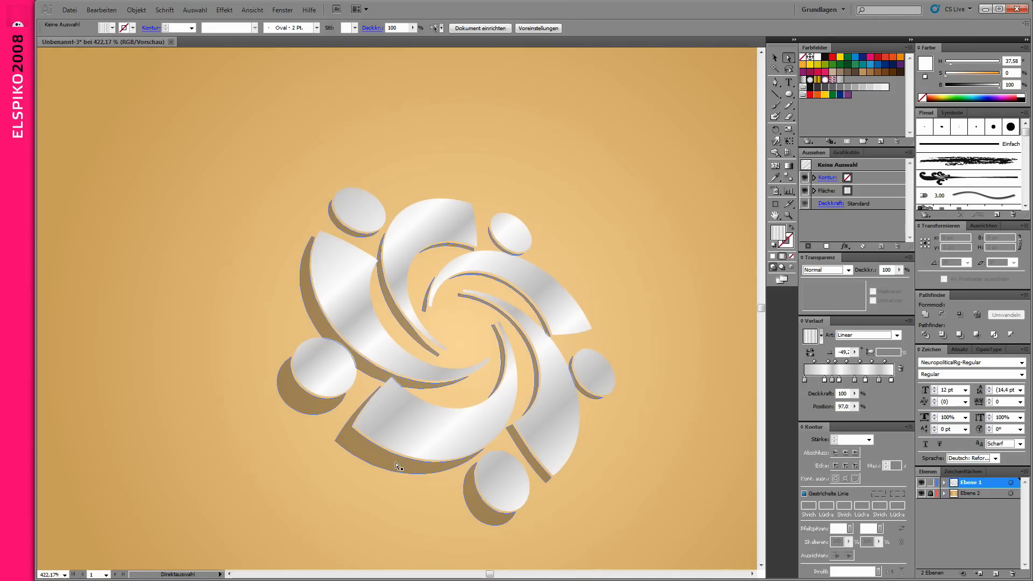
# - Open Recolor Artwork on the logo group and darken the first gradient colour to 35% brightness
pyautogui.press('v')
pyautogui.click(415, 421)
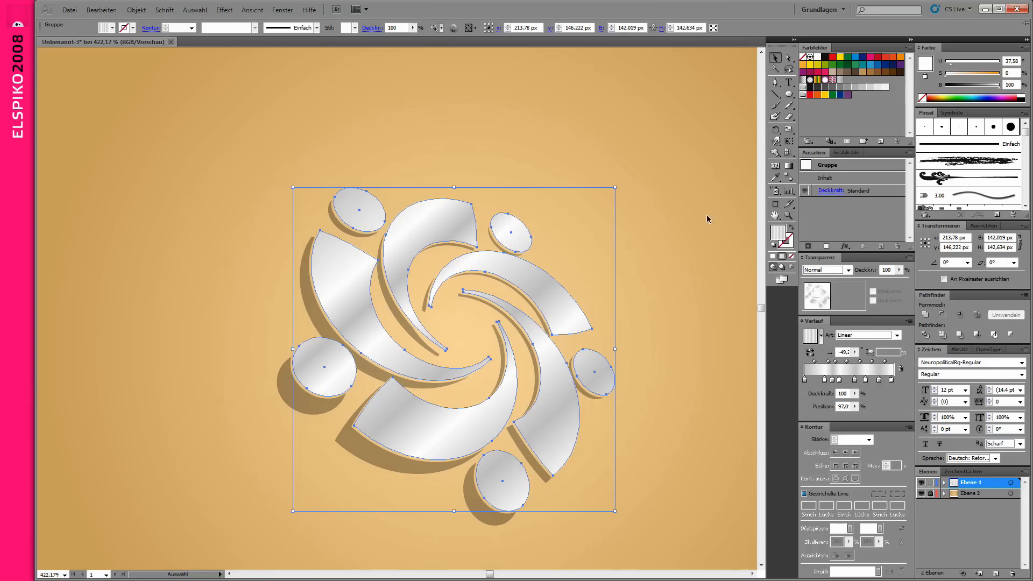
pyautogui.click(453, 27)
pyautogui.click(858, 110)
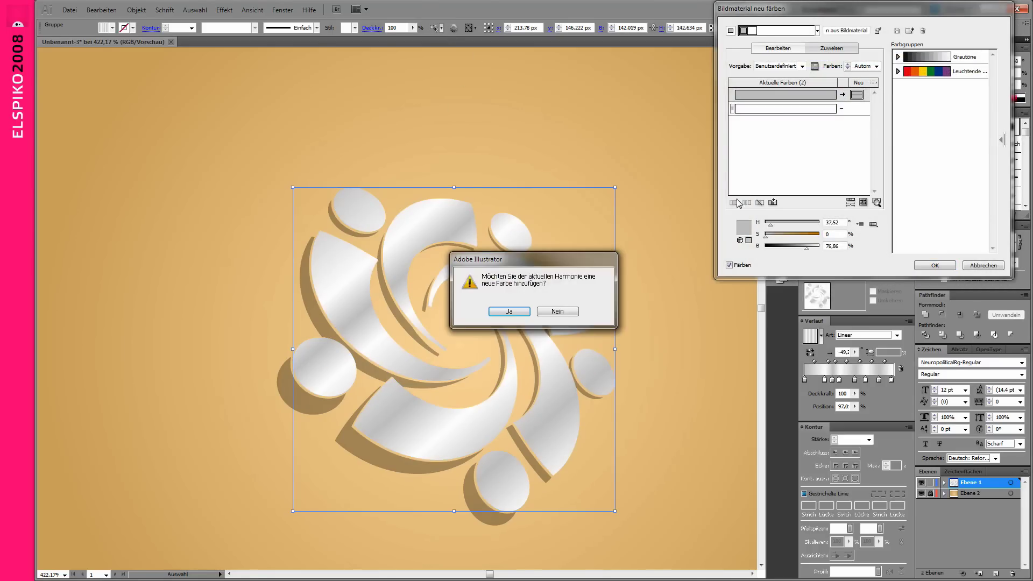
pyautogui.click(803, 249)
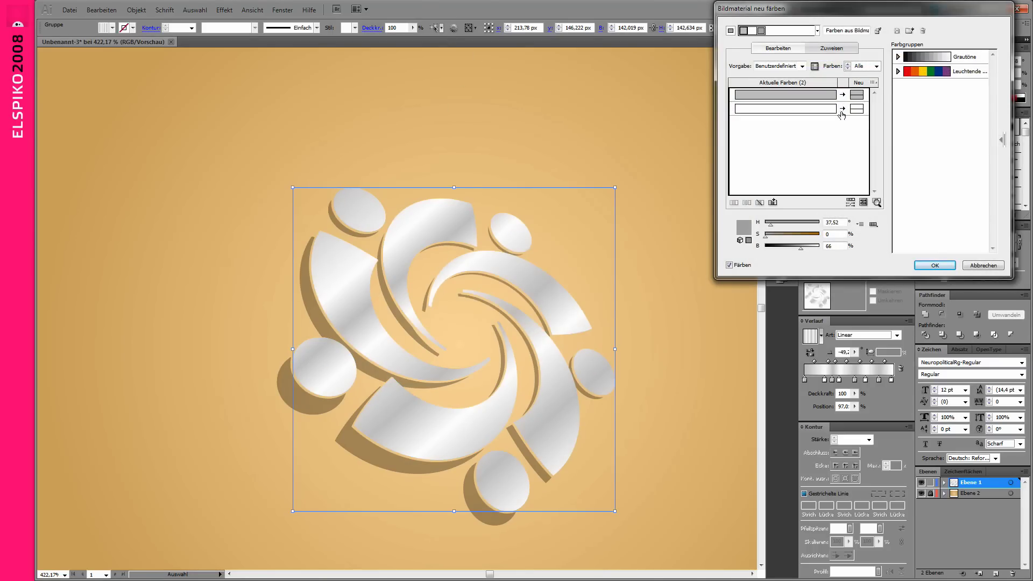
pyautogui.moveTo(804, 248); pyautogui.dragTo(776, 249)
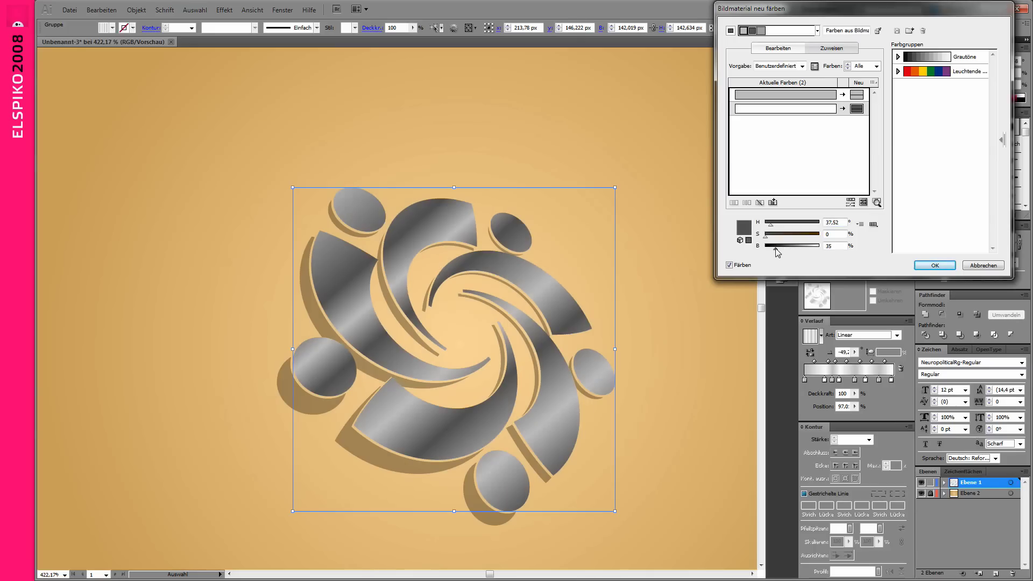
# - Darken the second gradient colour to charcoal and apply the recoloured gradient
pyautogui.click(856, 95)
pyautogui.moveTo(784, 246); pyautogui.dragTo(779, 245)
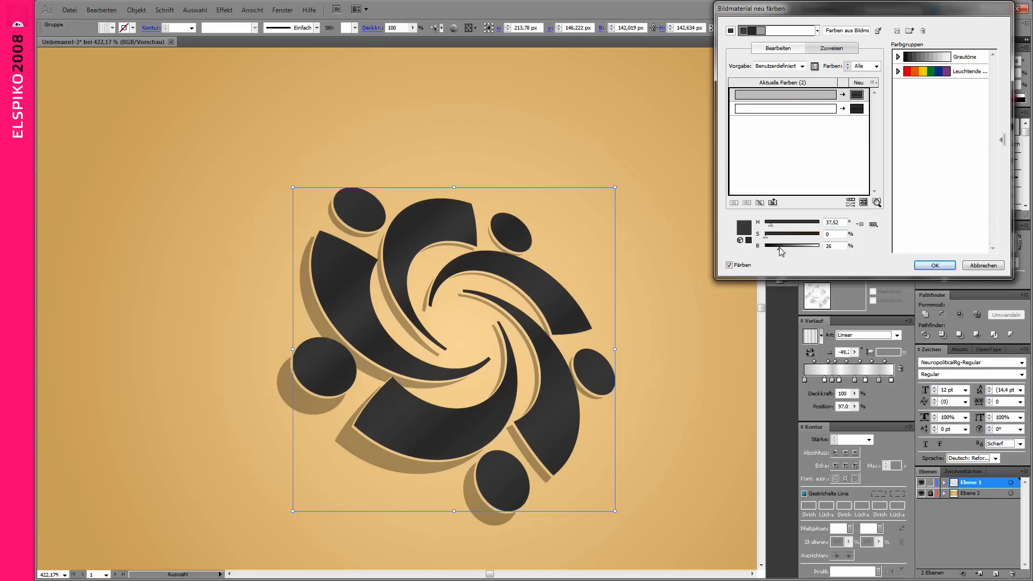
pyautogui.click(857, 112)
pyautogui.moveTo(799, 246); pyautogui.dragTo(776, 251)
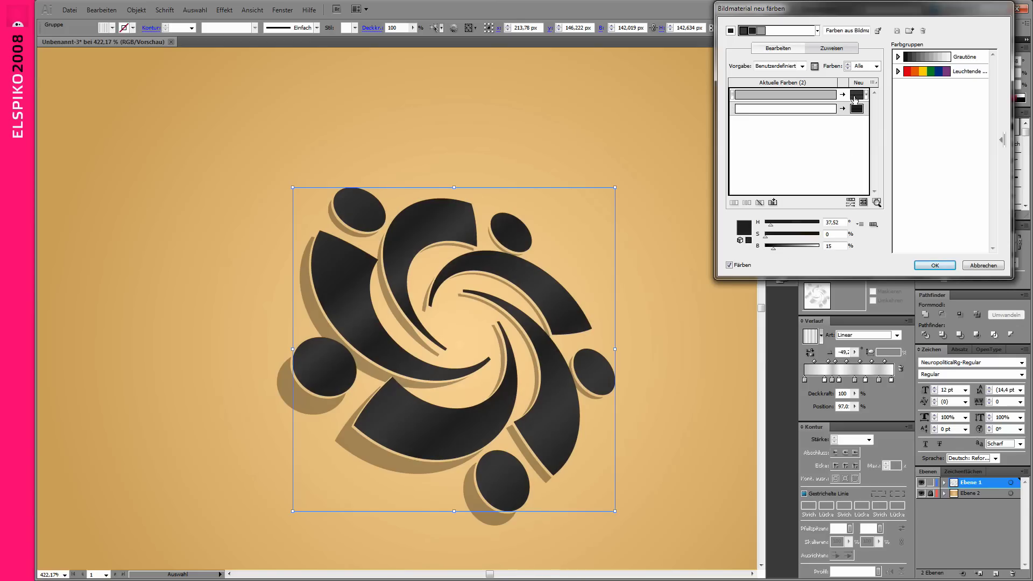
pyautogui.click(855, 99)
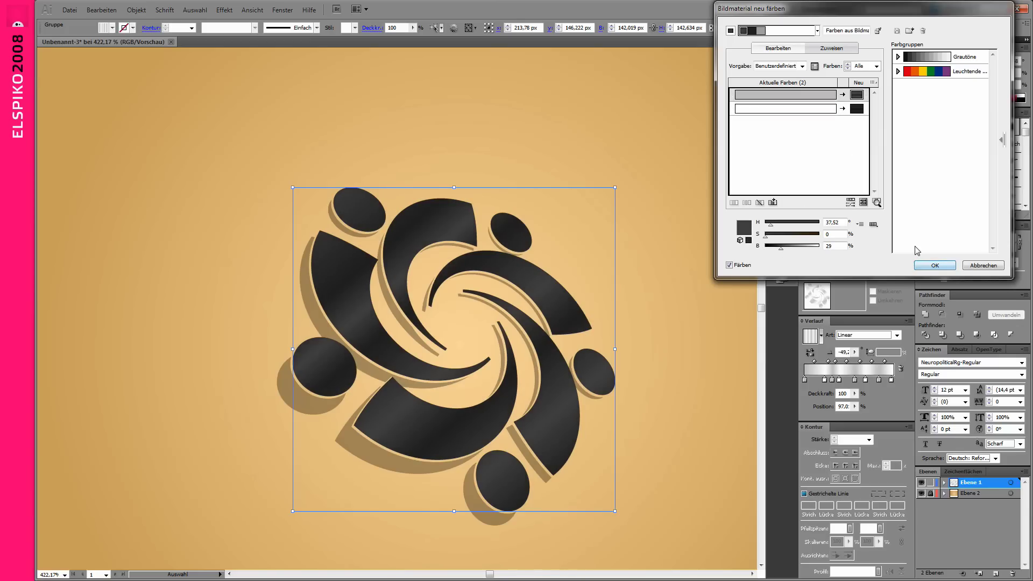
pyautogui.click(933, 266)
pyautogui.click(788, 167)
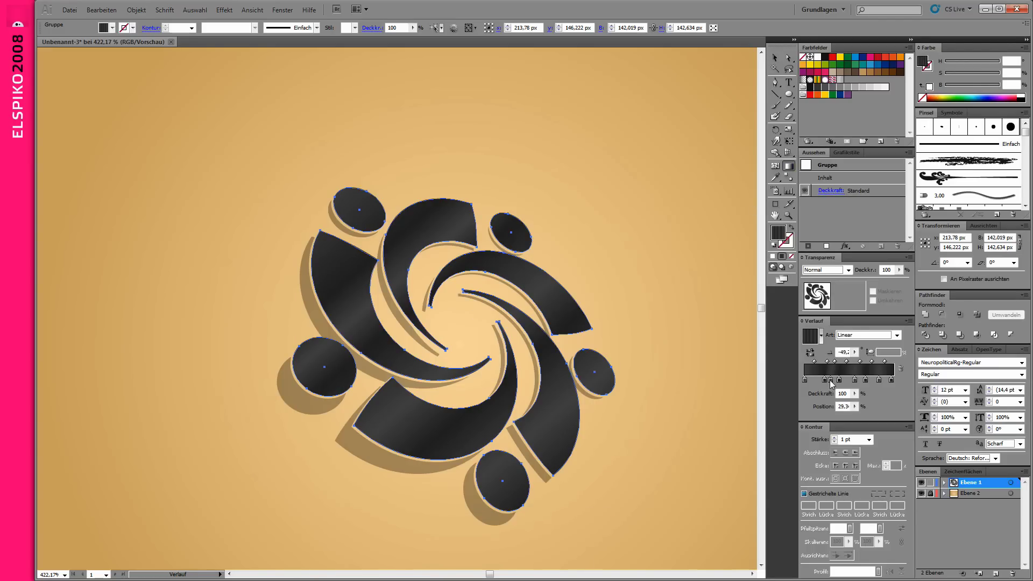
# - Shift two charcoal gradient stops to reposition the logo's shine
pyautogui.moveTo(832, 379); pyautogui.dragTo(864, 380)
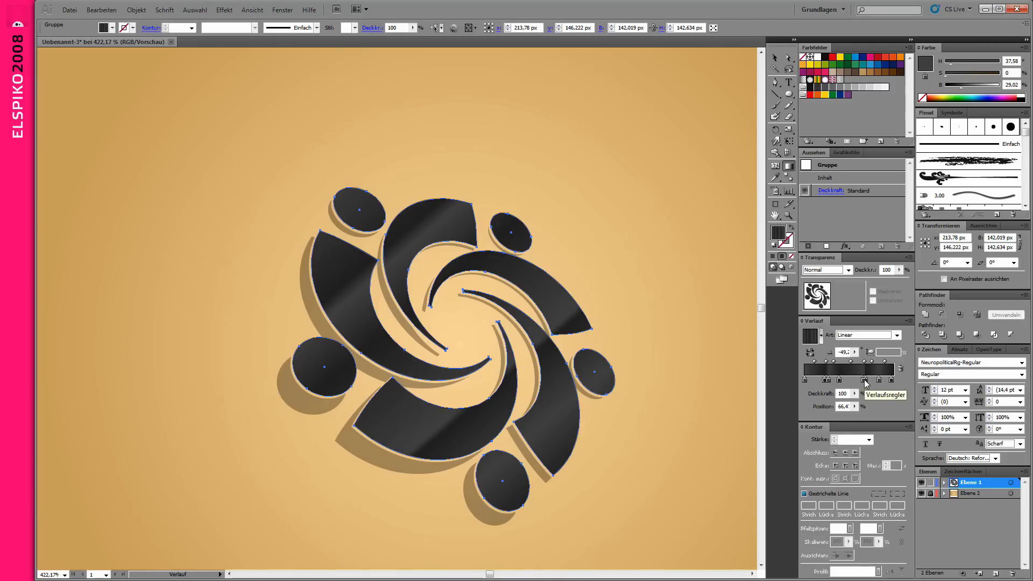
pyautogui.click(879, 380)
pyautogui.moveTo(828, 381); pyautogui.dragTo(829, 381)
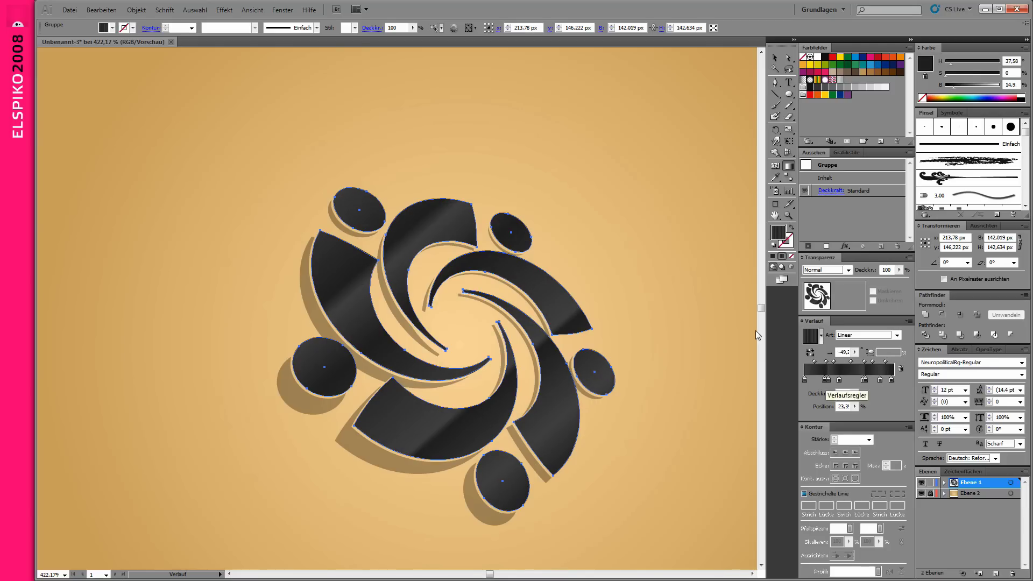
pyautogui.keyDown('ctrl'); pyautogui.click(591, 226); pyautogui.keyUp('ctrl')
# - Select all the logo's paths and move them about 46 px left on the artboard
pyautogui.keyDown('ctrl'); pyautogui.keyDown('alt'); pyautogui.click(443, 336); pyautogui.keyUp('alt'); pyautogui.keyUp('ctrl')
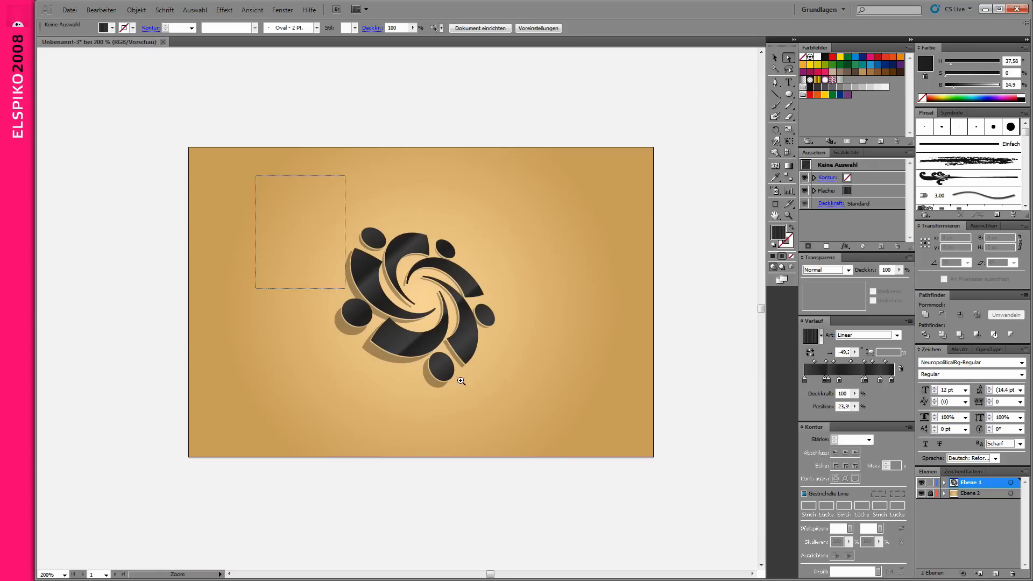
pyautogui.hotkey('ctrl', '+')
pyautogui.moveTo(219, 109); pyautogui.dragTo(572, 433)
pyautogui.moveTo(360, 304); pyautogui.dragTo(226, 304)
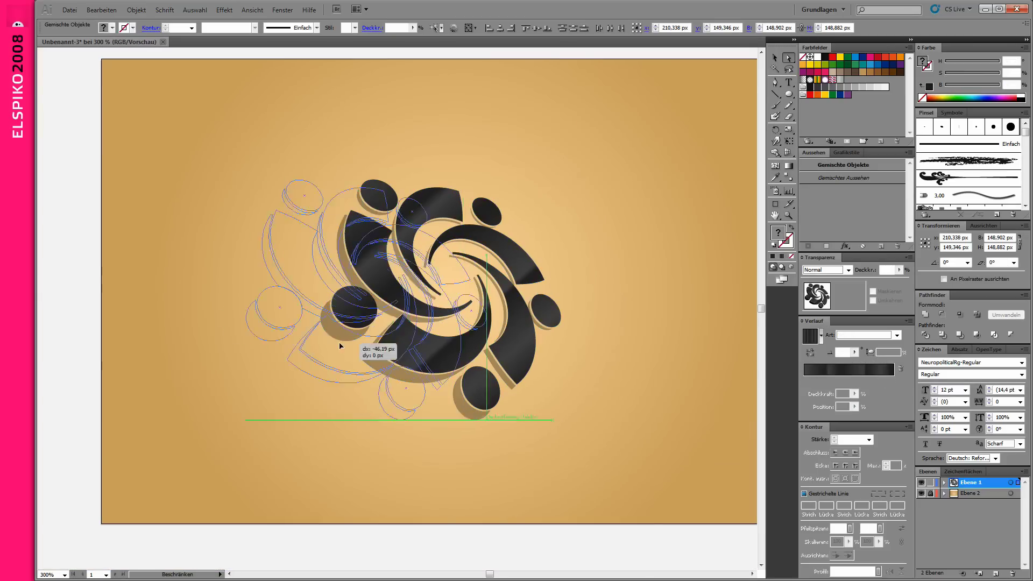
pyautogui.click(489, 344)
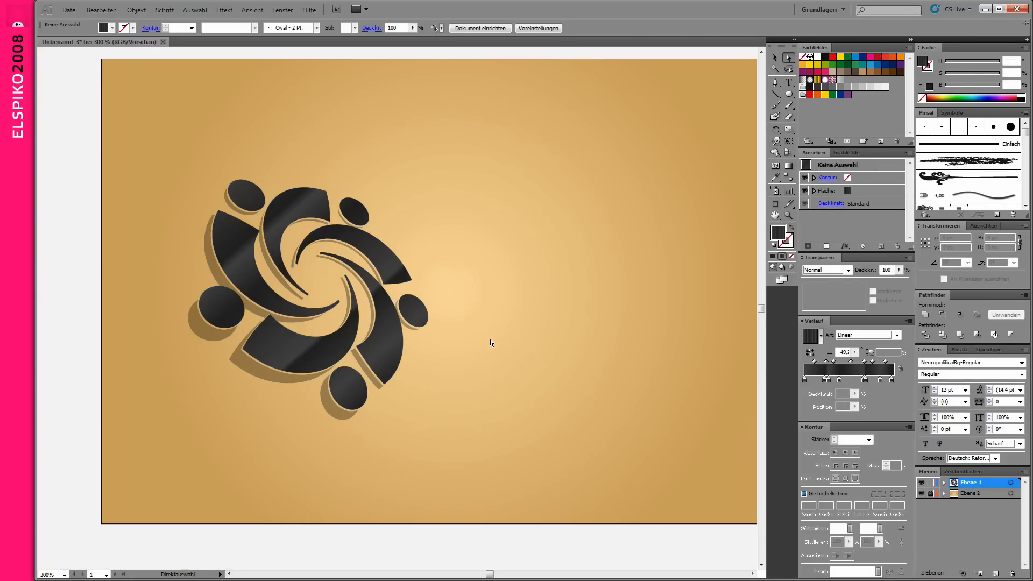
# - Type the text LOGONAME to the right of the swirl logo
pyautogui.click(788, 82)
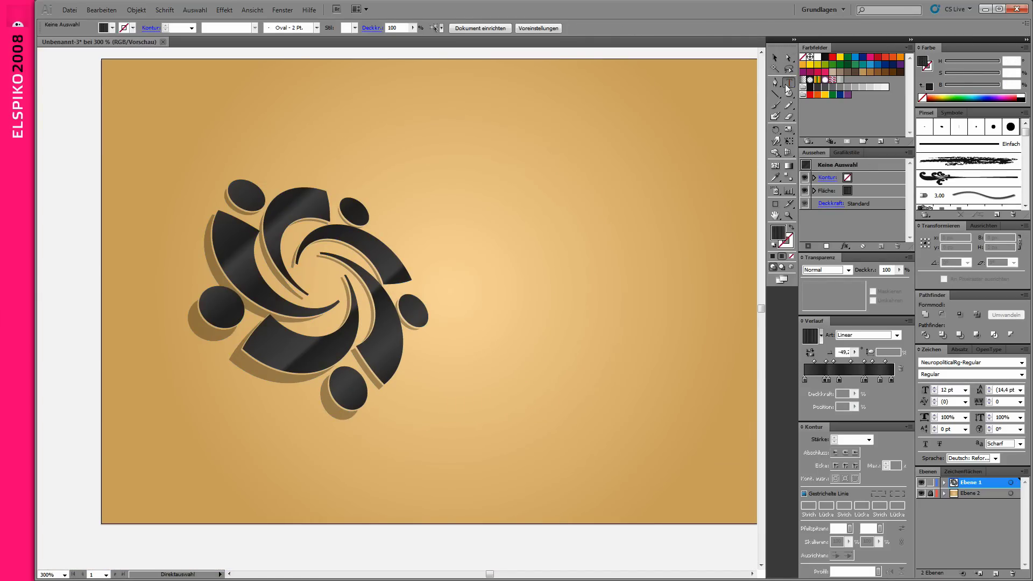
pyautogui.click(452, 262)
pyautogui.write('ogo')
pyautogui.press('BackSpace')
pyautogui.press('BackSpace')
pyautogui.press('BackSpace')
pyautogui.write('OGONMA')
pyautogui.press('BackSpace')
pyautogui.press('BackSpace')
pyautogui.write('AME')
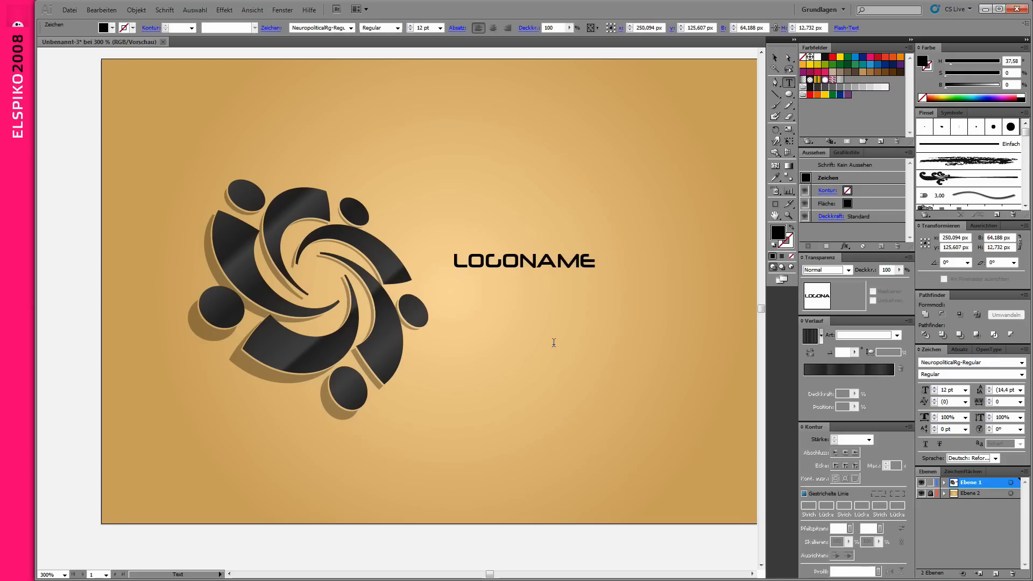
pyautogui.press('Escape')
# - Convert LOGONAME to outlines and scale it up to about 164 px wide
pyautogui.click(136, 10)
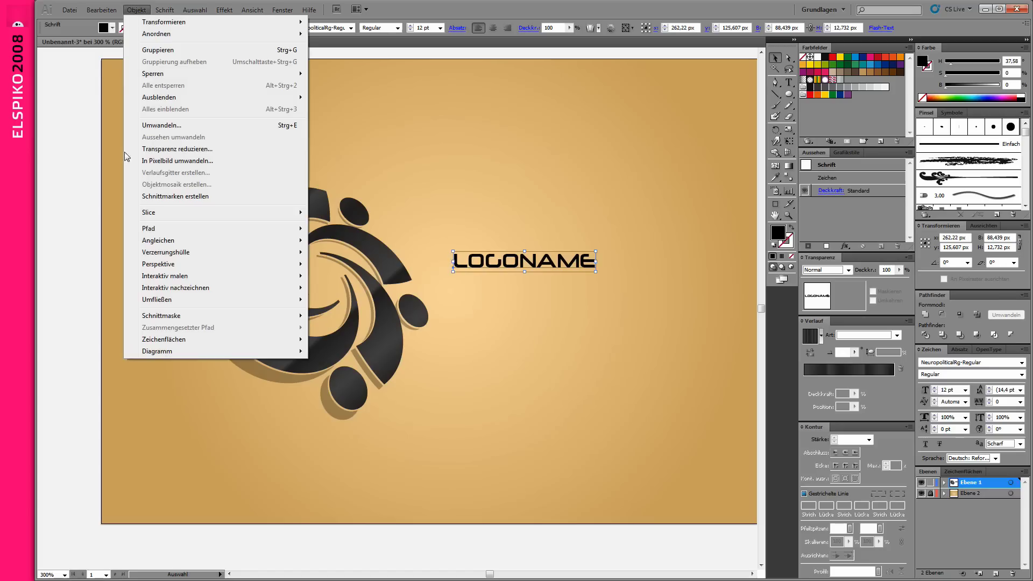
pyautogui.click(199, 125)
pyautogui.click(572, 232)
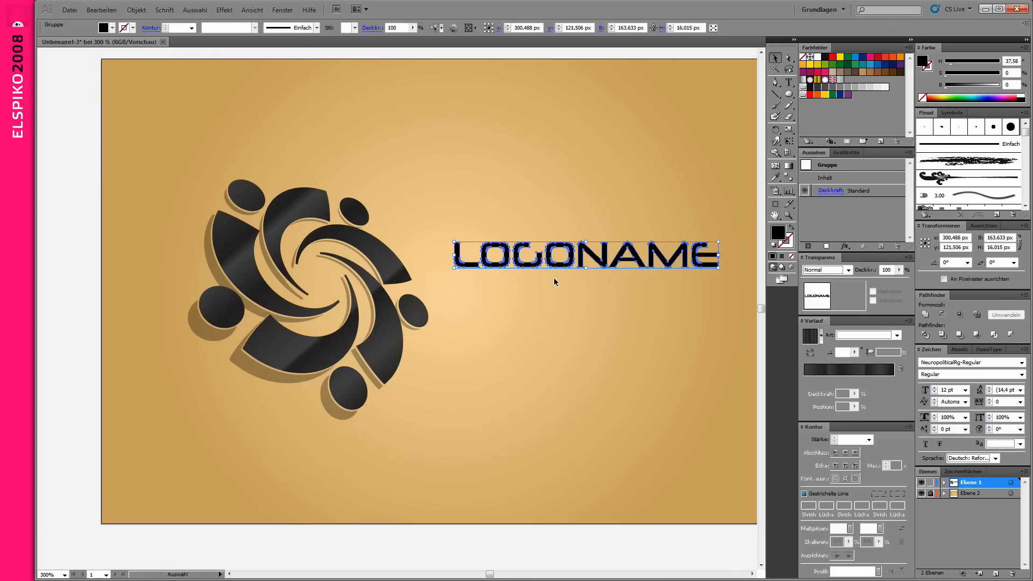
pyautogui.moveTo(596, 252); pyautogui.dragTo(719, 243)
pyautogui.hscroll(3, 466, 300)
pyautogui.moveTo(361, 270); pyautogui.dragTo(337, 272)
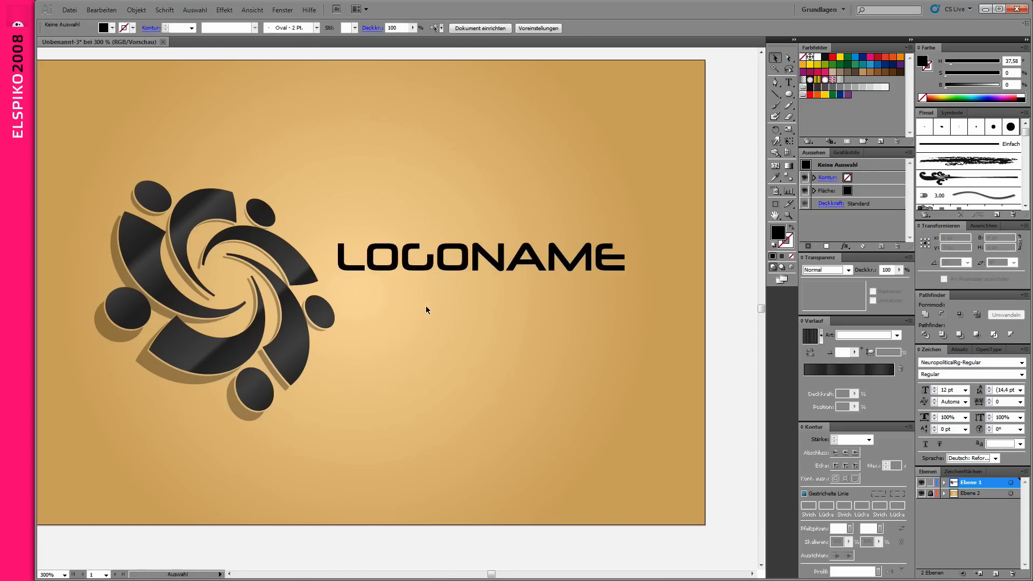
# - Sample the swirl's dark gradient onto LOGONAME and nudge OGONAME right, away from the L
pyautogui.press('i')
pyautogui.click(307, 325)
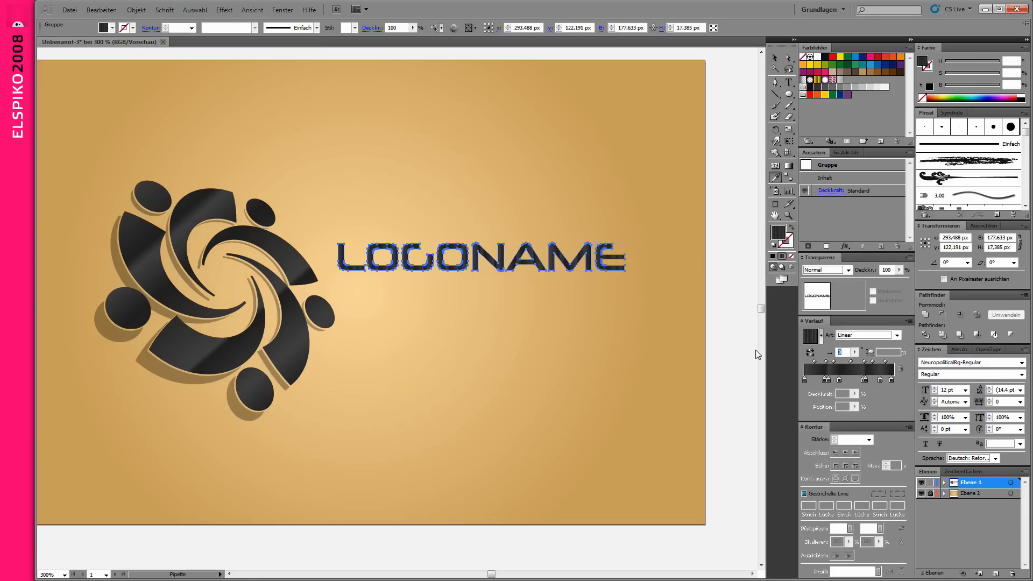
pyautogui.write('-45')
pyautogui.press('a')
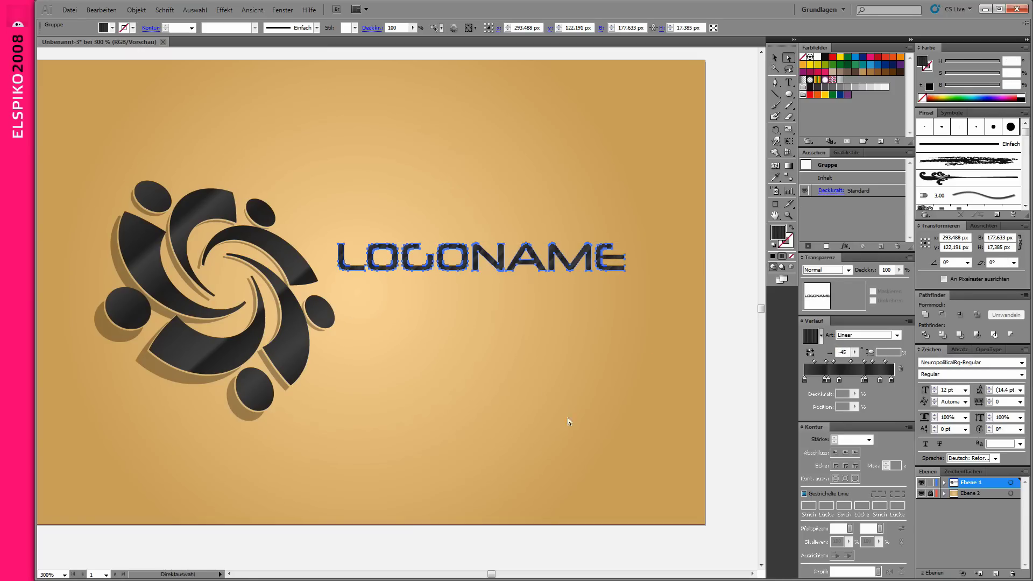
pyautogui.click(538, 398)
pyautogui.moveTo(645, 222); pyautogui.dragTo(357, 308)
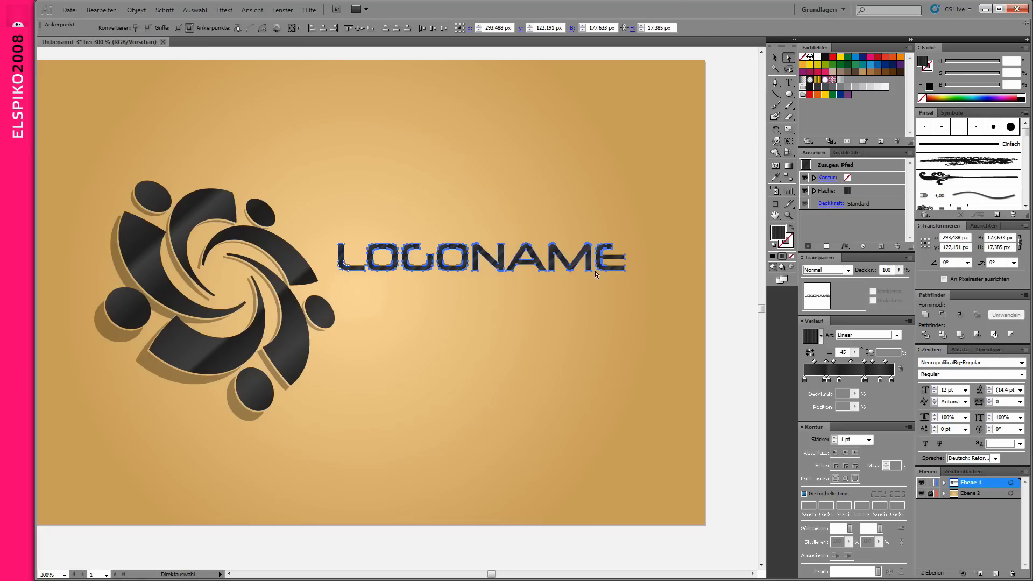
pyautogui.moveTo(672, 212); pyautogui.dragTo(386, 327)
pyautogui.press('Right')
pyautogui.press('Right')
pyautogui.press('Right')
# - Nudge GONAME, ONAME and NAME right in turn and widen the E
pyautogui.moveTo(663, 216); pyautogui.dragTo(435, 310)
pyautogui.press('Right')
pyautogui.press('Right')
pyautogui.press('Right')
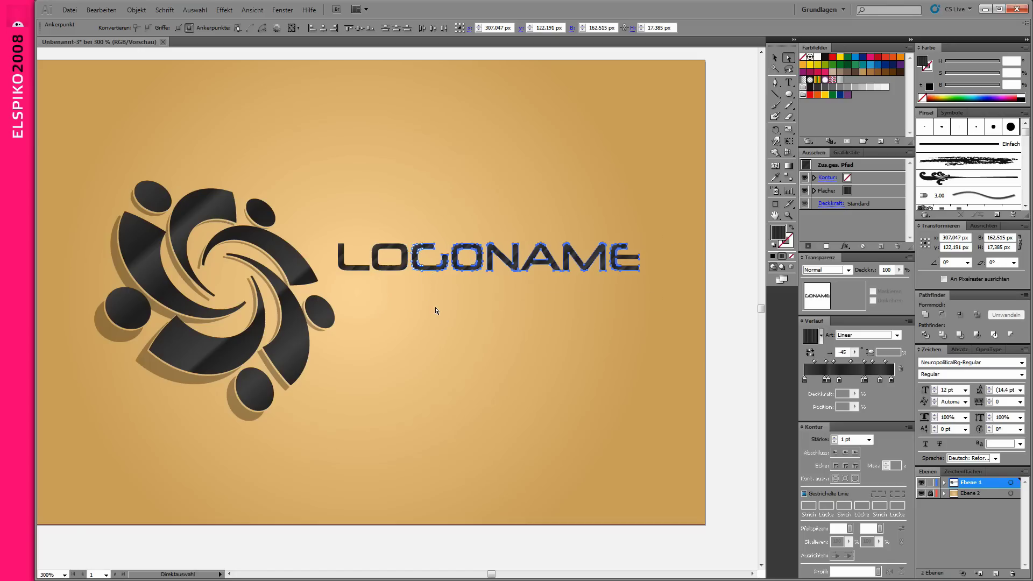
pyautogui.moveTo(667, 207); pyautogui.dragTo(464, 310)
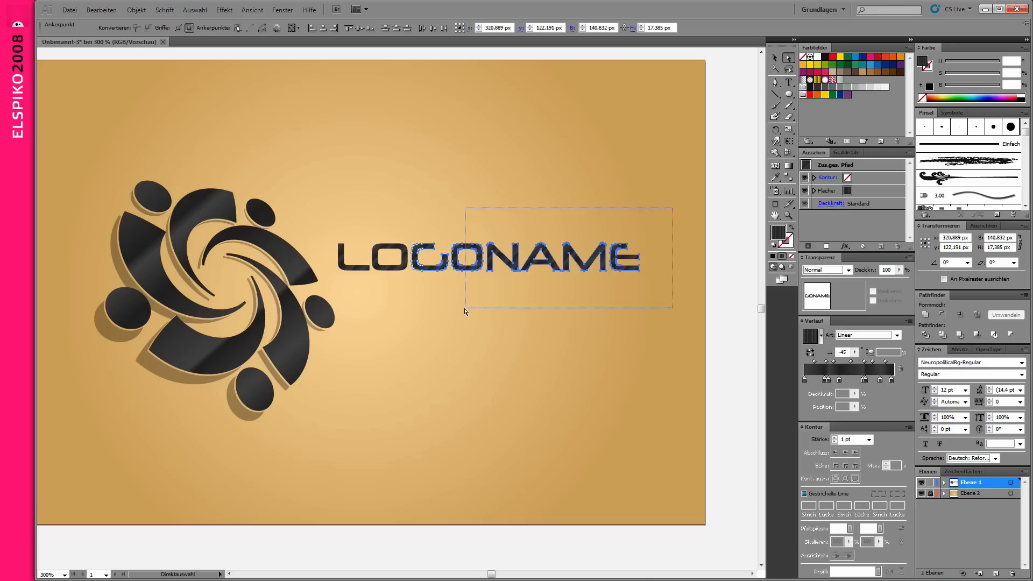
pyautogui.press('Right')
pyautogui.press('Right')
pyautogui.press('Right')
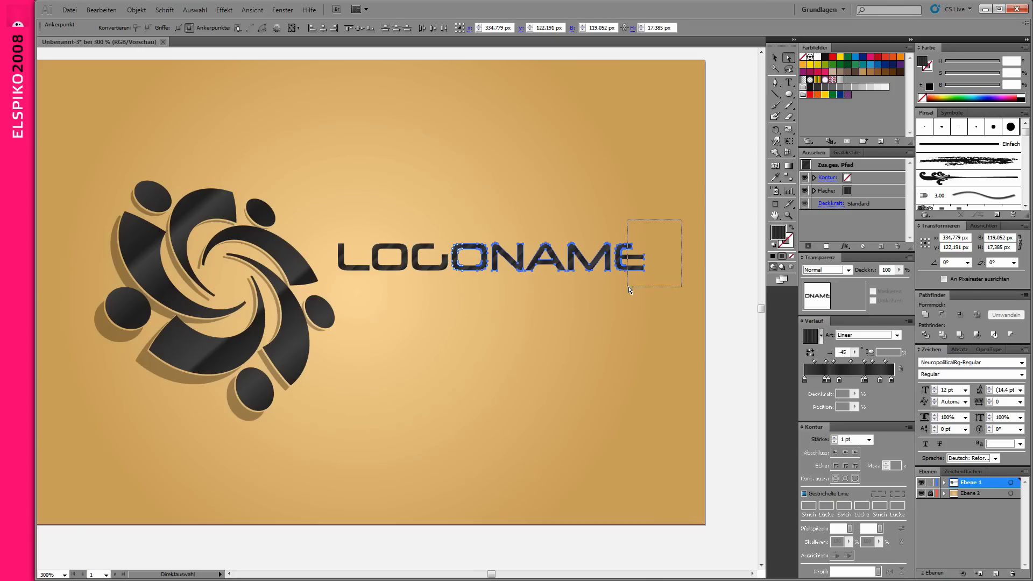
pyautogui.moveTo(681, 219); pyautogui.dragTo(626, 290)
pyautogui.press('Right')
pyautogui.press('Right')
pyautogui.press('Right')
pyautogui.moveTo(667, 226); pyautogui.dragTo(527, 330)
pyautogui.press('Right')
pyautogui.press('Right')
pyautogui.press('Right')
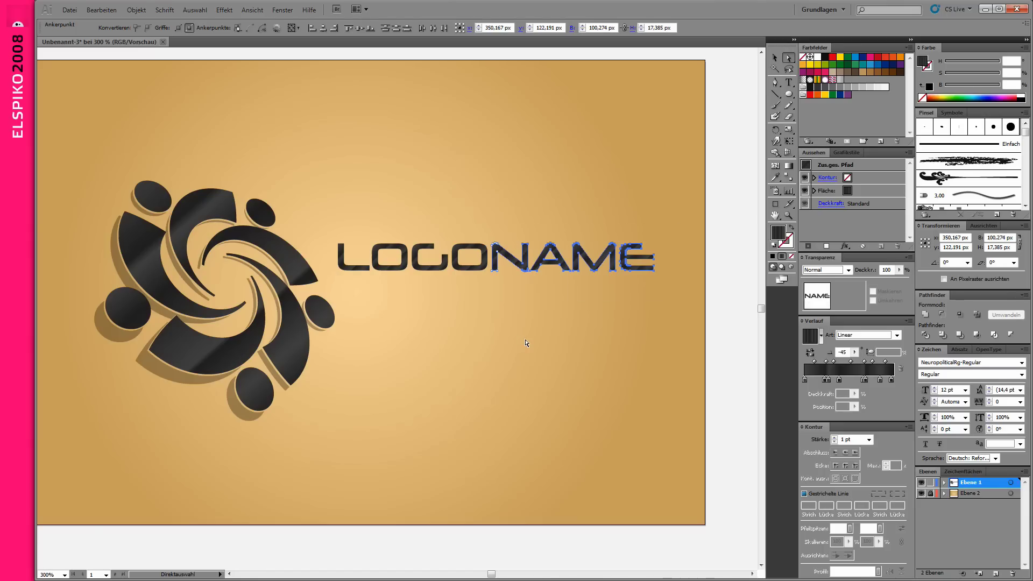
# - Shift ONAME and NAME slightly further right to finish spacing the letters
pyautogui.moveTo(350, 219); pyautogui.dragTo(655, 280)
pyautogui.moveTo(650, 221); pyautogui.dragTo(399, 344)
pyautogui.moveTo(447, 256); pyautogui.dragTo(456, 255)
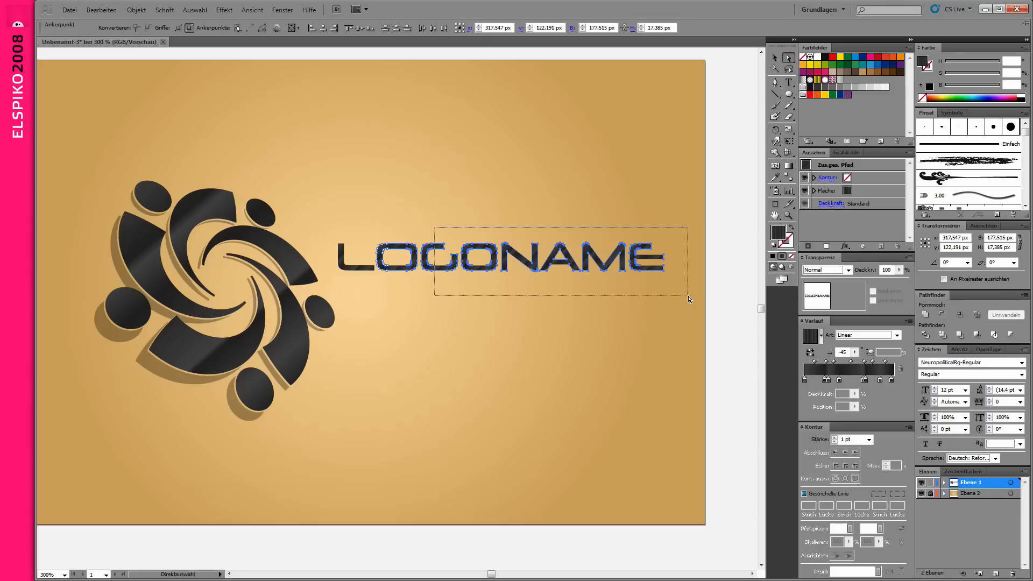
pyautogui.moveTo(691, 331); pyautogui.dragTo(489, 209)
pyautogui.moveTo(686, 287); pyautogui.dragTo(686, 288)
pyautogui.press('Right')
pyautogui.click(664, 291)
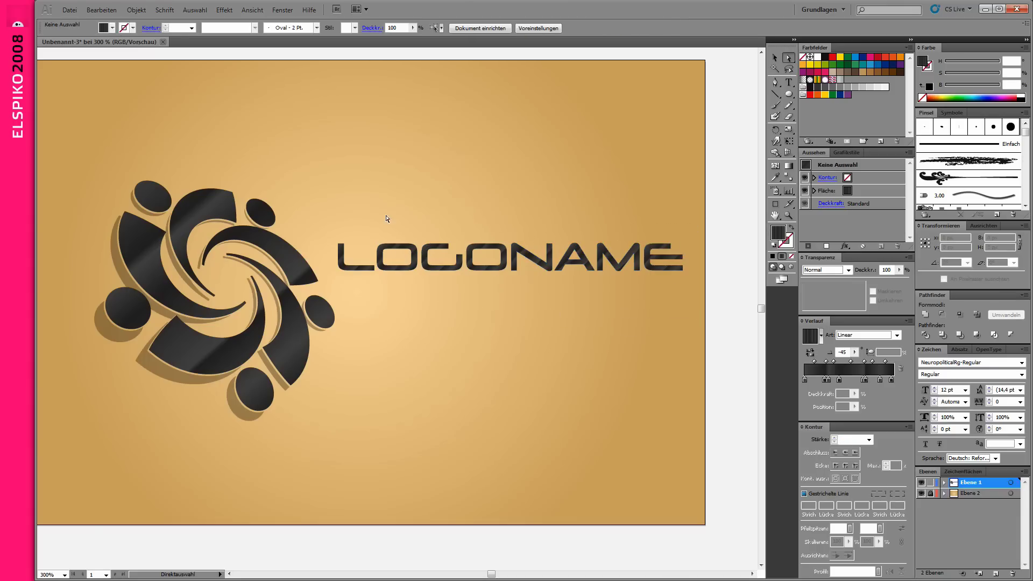
pyautogui.moveTo(403, 224); pyautogui.dragTo(461, 276)
# - Draw a rectangle at the G's inner corner and lengthen the G's top bar rightward
pyautogui.click(790, 95)
pyautogui.moveTo(612, 351); pyautogui.dragTo(379, 390)
pyautogui.moveTo(486, 246); pyautogui.dragTo(486, 246)
pyautogui.moveTo(502, 306); pyautogui.dragTo(607, 312)
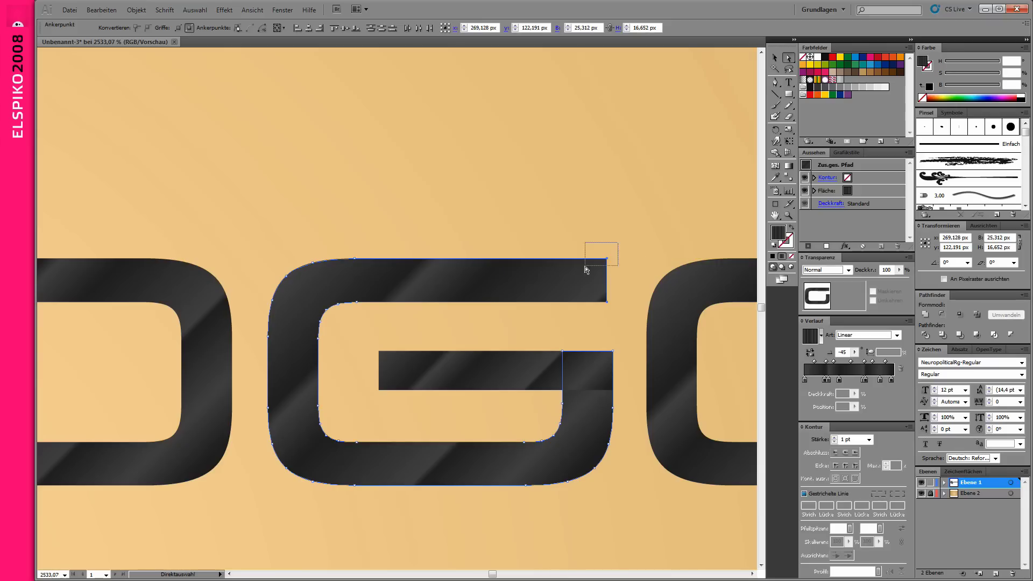
pyautogui.moveTo(606, 259); pyautogui.dragTo(592, 259)
pyautogui.moveTo(366, 344); pyautogui.dragTo(632, 422)
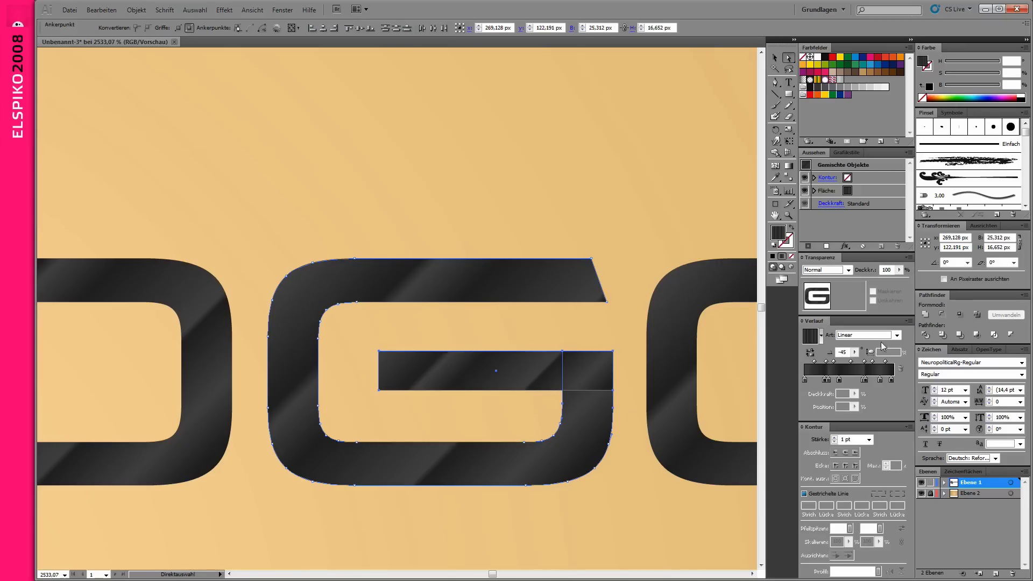
# - Unite the G with the added rectangle into a single shape using Pathfinder
pyautogui.press('v')
pyautogui.hotkey('ctrl', 'a')
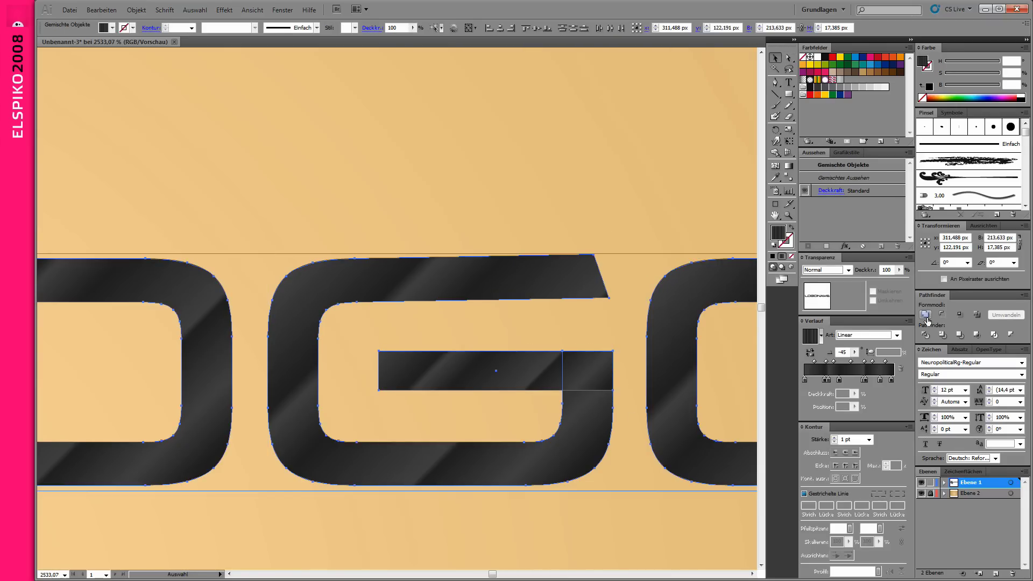
pyautogui.click(924, 314)
pyautogui.click(569, 182)
pyautogui.press('a')
pyautogui.hotkey('ctrl', 'z')
pyautogui.press('v')
pyautogui.moveTo(667, 160); pyautogui.dragTo(371, 409)
pyautogui.click(925, 314)
pyautogui.click(565, 168)
# - Lengthen the E's top arm about 7.6 px to the right
pyautogui.hotkey('ctrl', '-')
pyautogui.hscroll(5, 606, 305)
pyautogui.moveTo(607, 305); pyautogui.dragTo(422, 314)
pyautogui.press('a')
pyautogui.moveTo(518, 213)
pyautogui.mouseDown()
pyautogui.moveTo(486, 258)
pyautogui.moveTo(537, 257)
pyautogui.mouseUp()
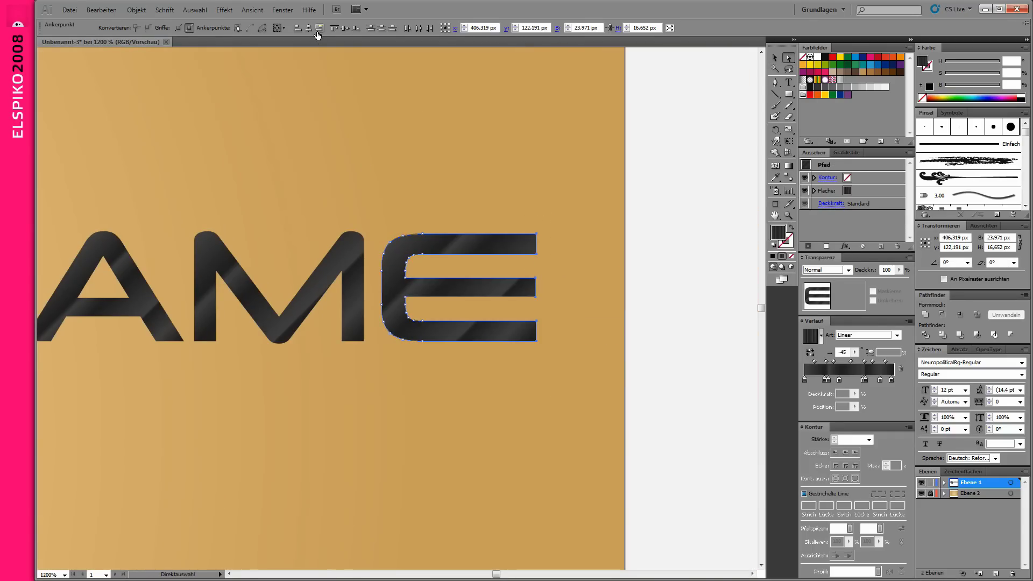
pyautogui.hotkey('ctrl', 'shift', 'a')
pyautogui.hotkey('ctrl', '-')
pyautogui.hotkey('ctrl', '-')
pyautogui.hotkey('ctrl', '-')
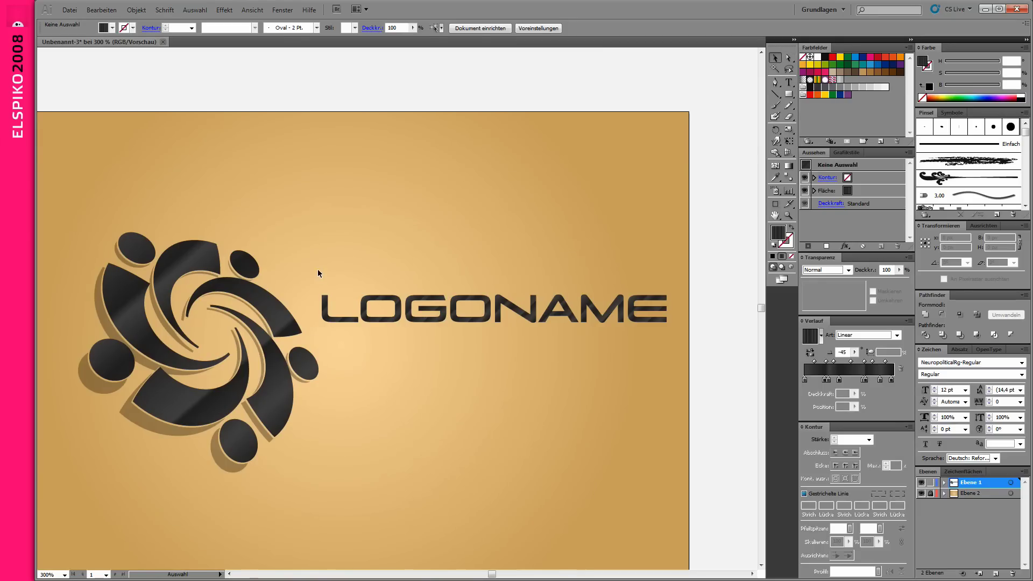
# - Shrink the swirl emblem to about 109 px and move it up-left
pyautogui.moveTo(316, 498); pyautogui.dragTo(79, 199)
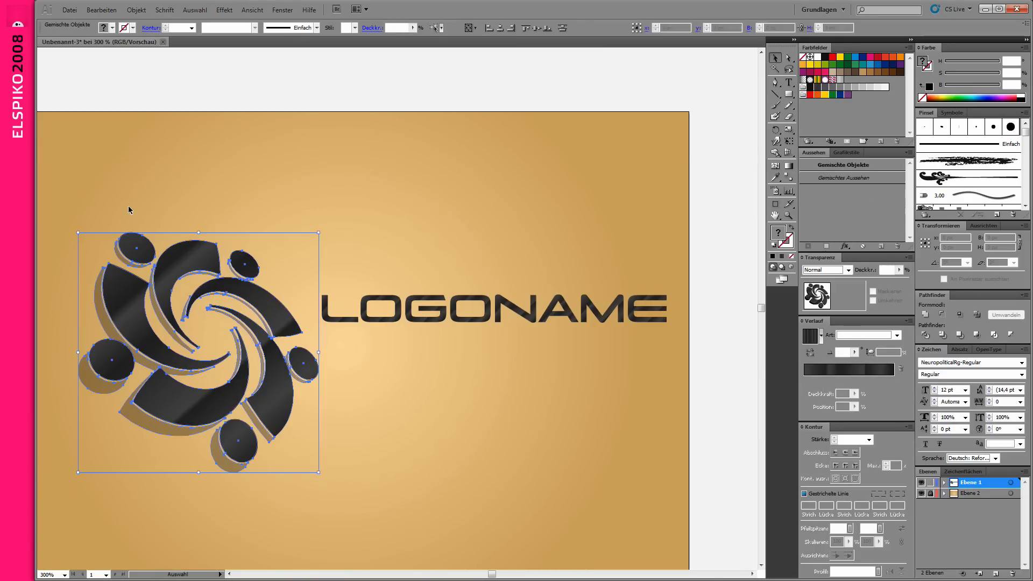
pyautogui.moveTo(320, 230); pyautogui.dragTo(285, 266)
pyautogui.moveTo(248, 321); pyautogui.dragTo(223, 291)
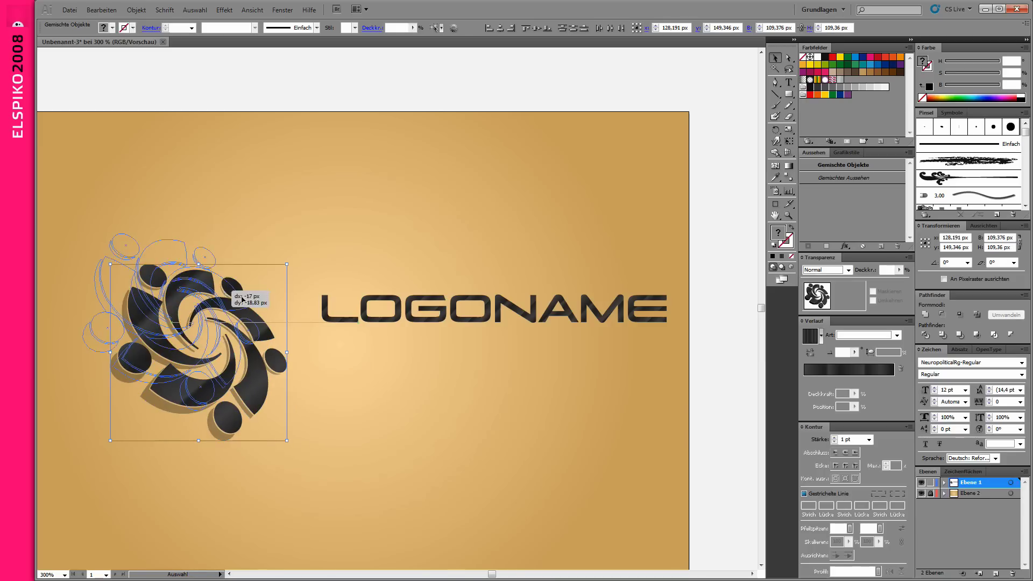
# - Pull LOGONAME in beside the emblem, then shift both together down and left
pyautogui.moveTo(663, 332); pyautogui.dragTo(618, 333)
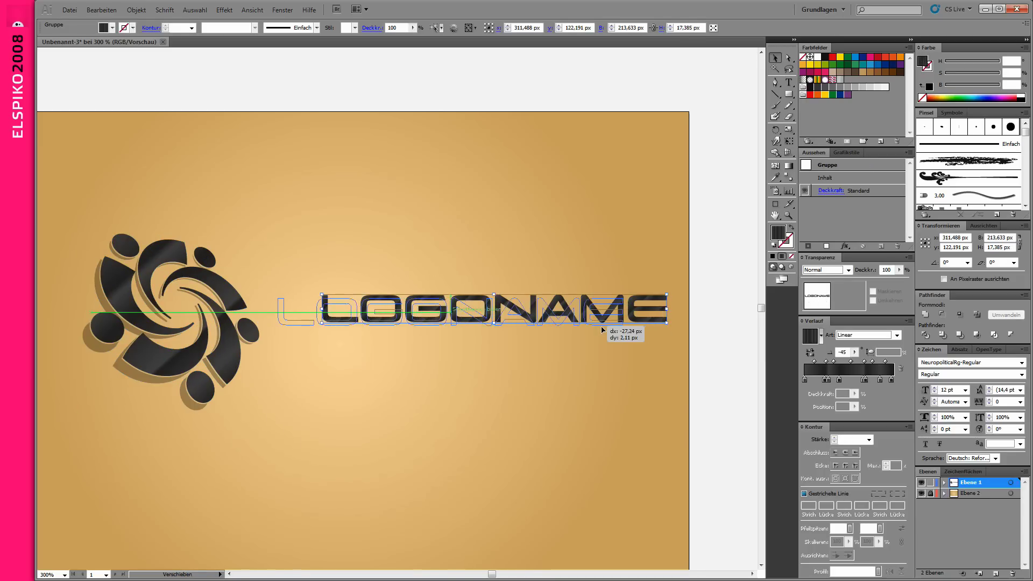
pyautogui.click(473, 339)
pyautogui.hotkey('ctrl', '-')
pyautogui.moveTo(219, 210); pyautogui.dragTo(549, 346)
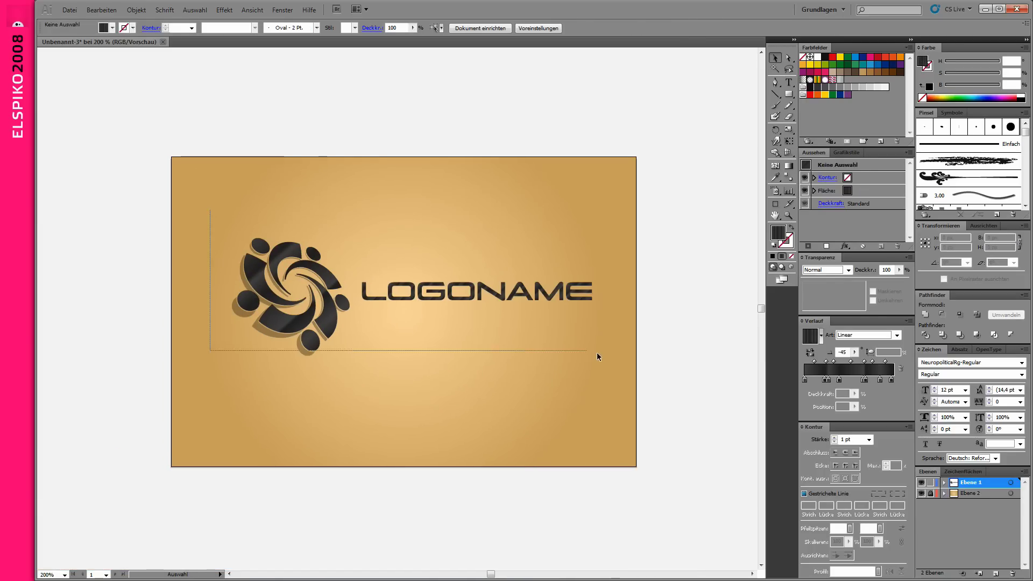
pyautogui.moveTo(329, 328); pyautogui.dragTo(321, 352)
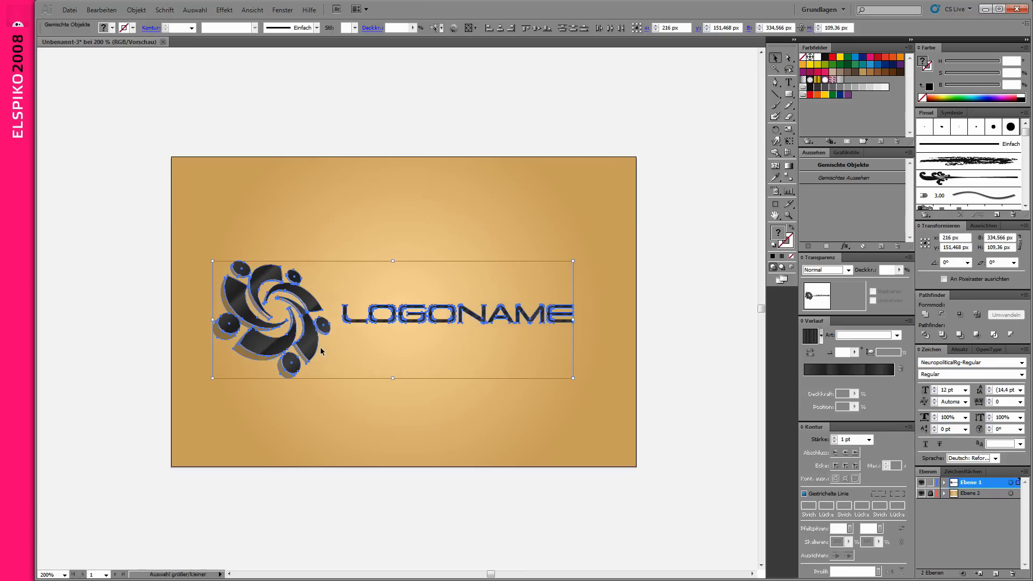
pyautogui.click(391, 395)
# - Zoom in and centre the view on the emblem and LOGONAME lockup
pyautogui.press('z')
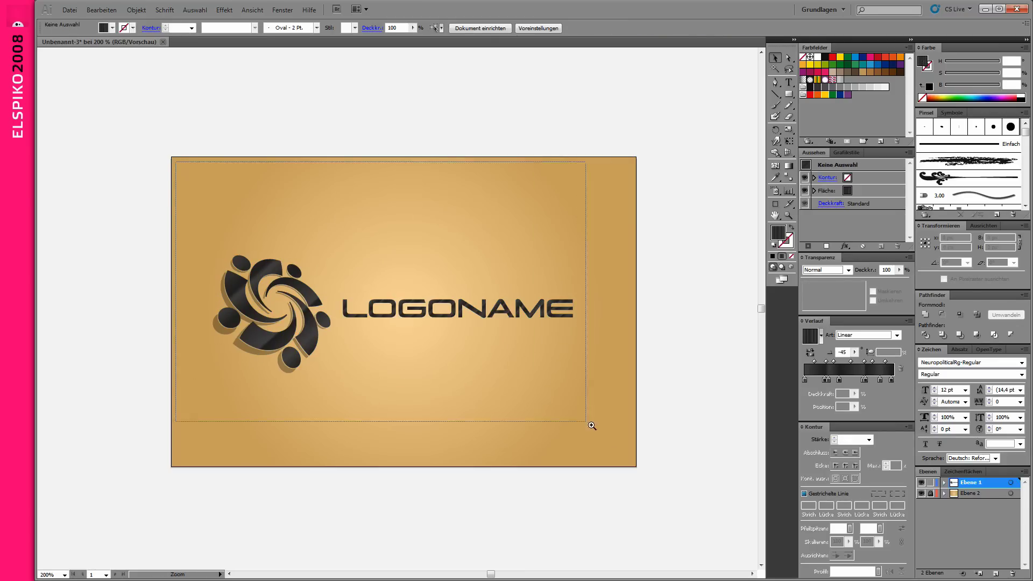
pyautogui.moveTo(323, 313); pyautogui.dragTo(629, 452)
pyautogui.moveTo(343, 369); pyautogui.dragTo(336, 354)
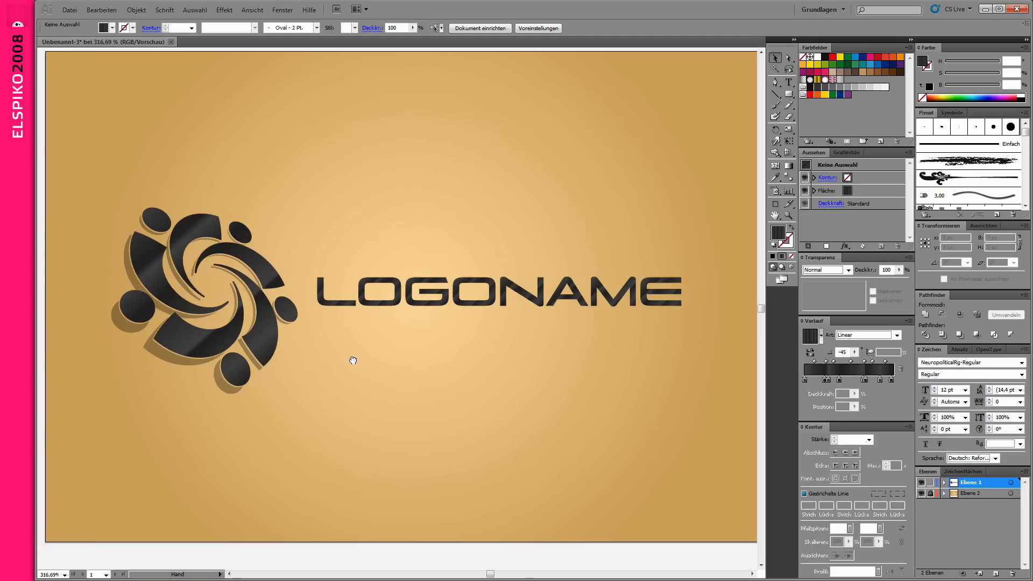